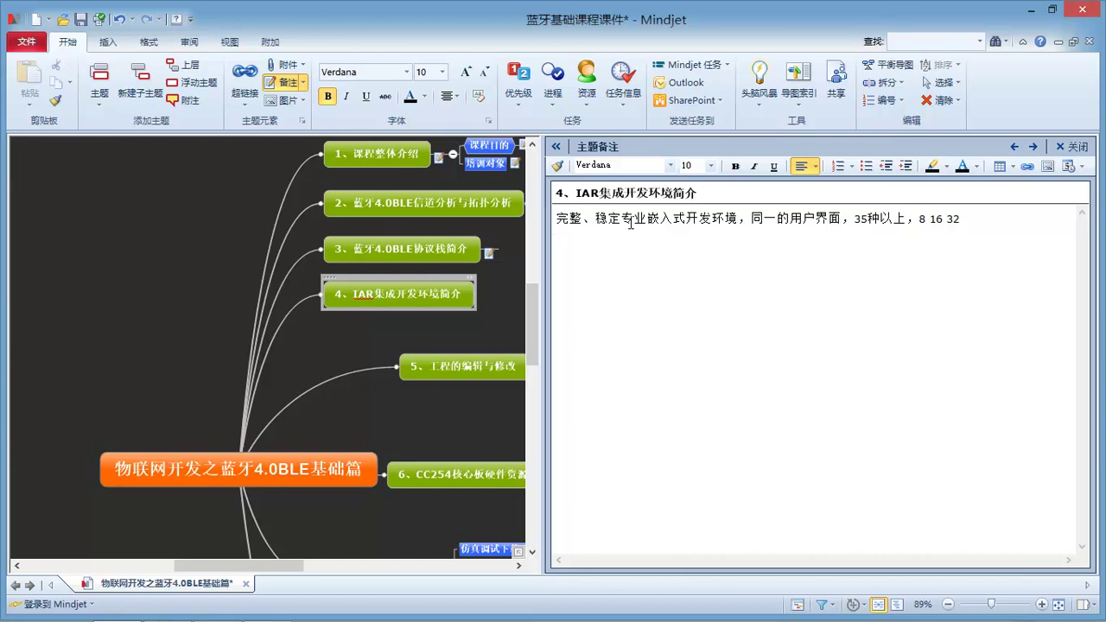
Add the lines "完全兼容C语言的" and "高效的浮点支持，" to the notes of topic 4, IAR集成开发环境简介
text(完全兼容C语言的)
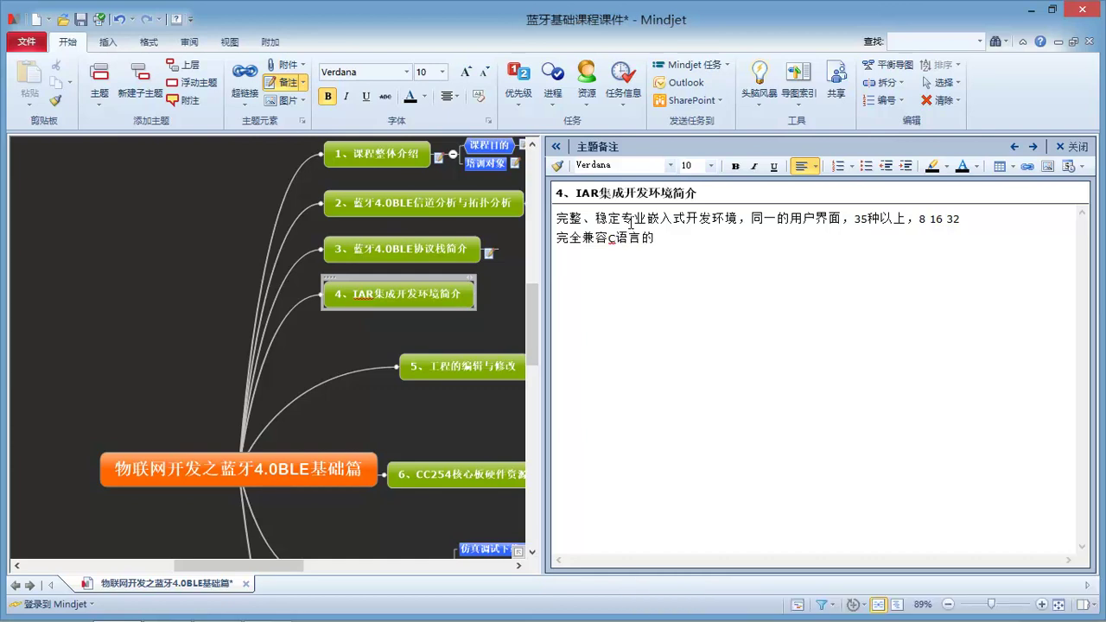
text(高效d)
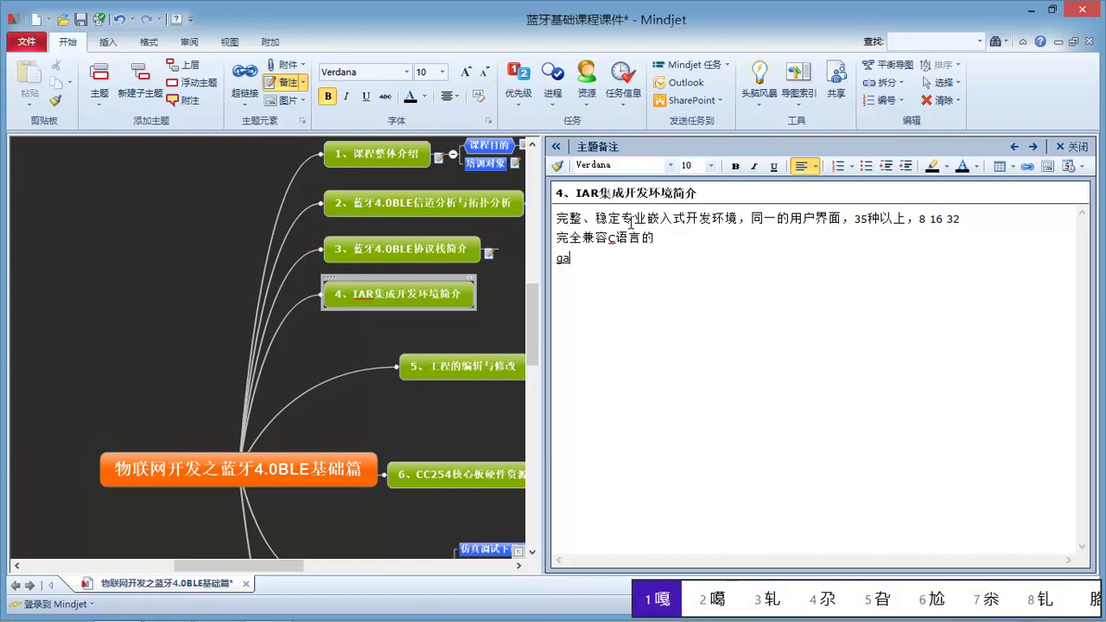
text(fudian zhichi)
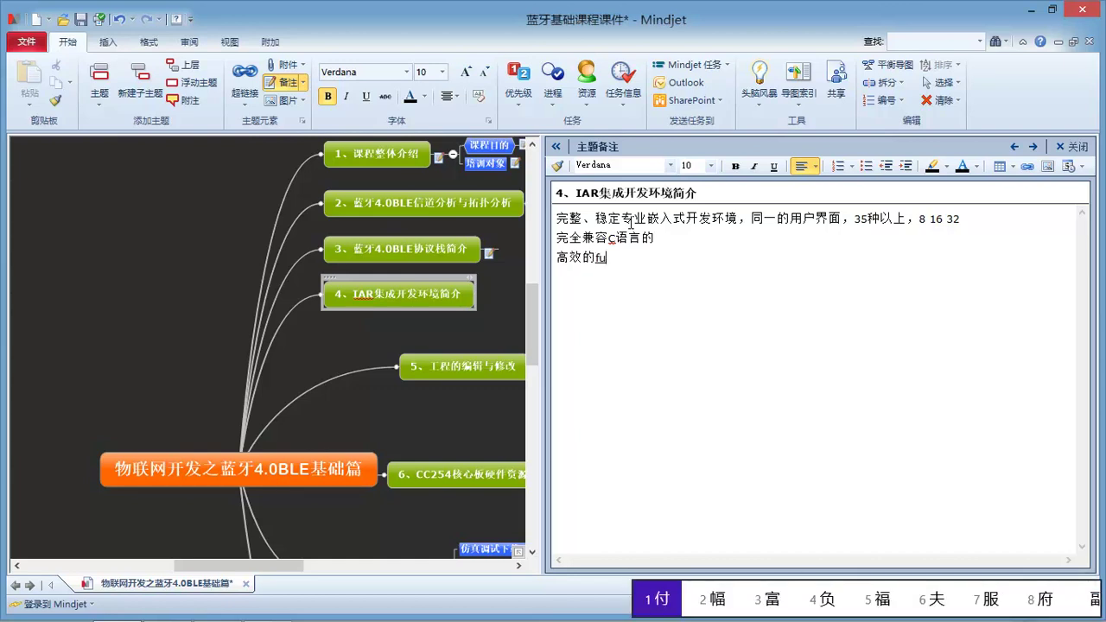
key(space)
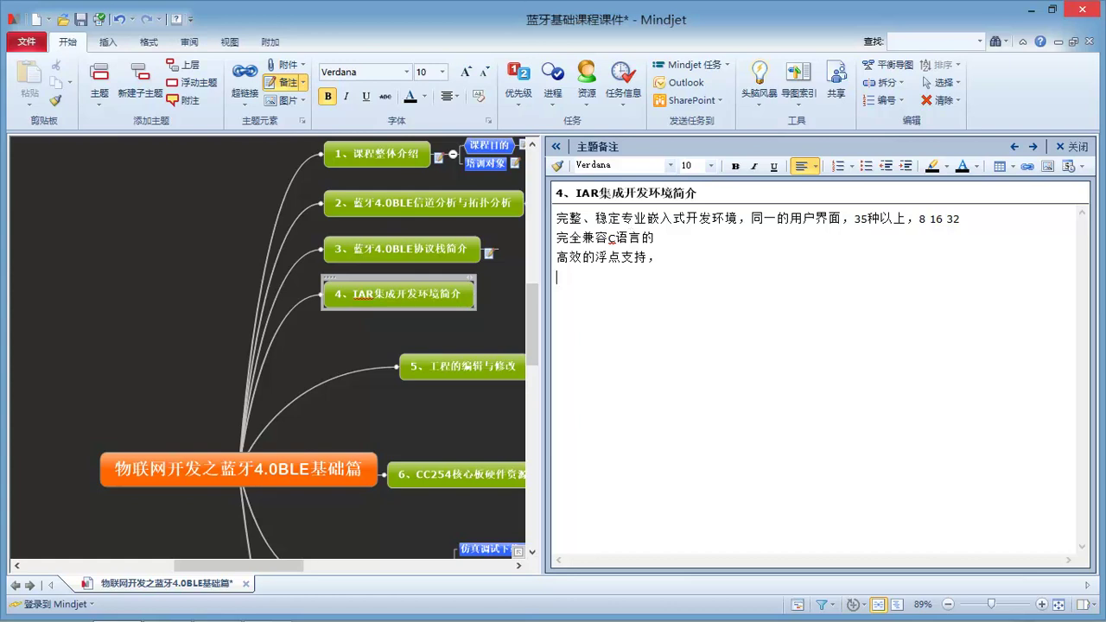
Switch to File Explorer and open the folder 专业工具\IAR on drive D
click(1026, 10)
double_click(30, 35)
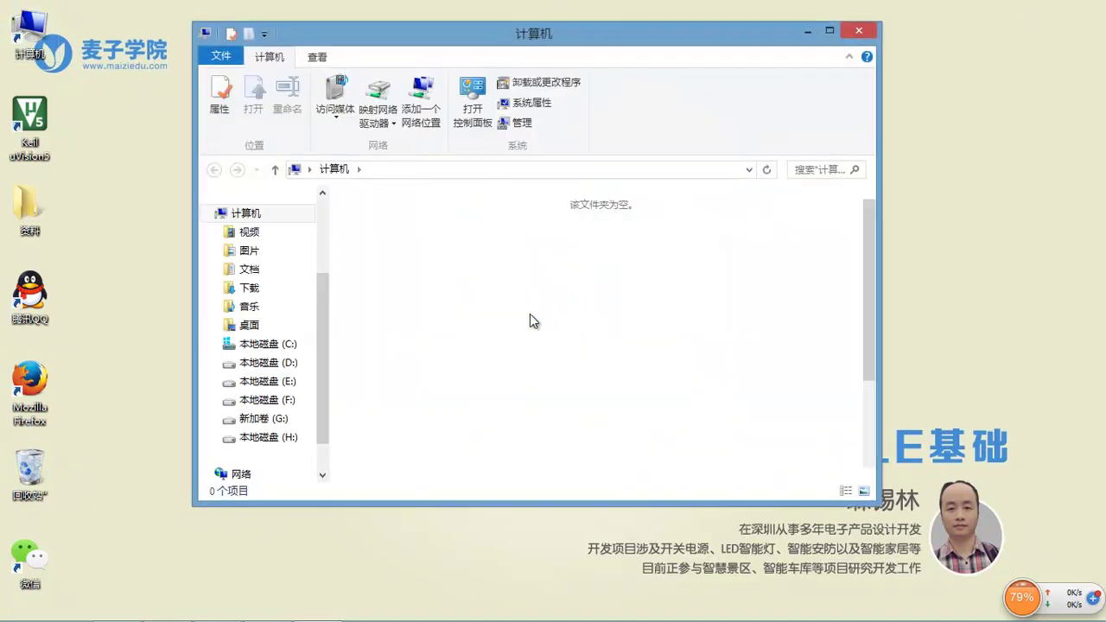
scroll(553, 340, down, 5)
double_click(461, 333)
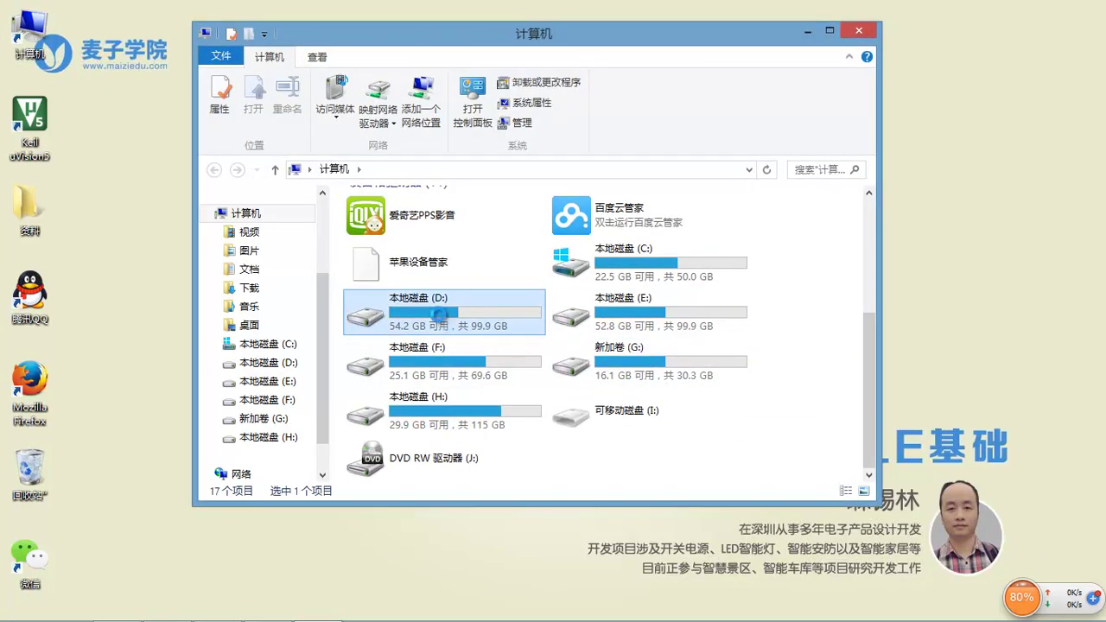
scroll(419, 354, down, 2)
scroll(419, 354, down, 2)
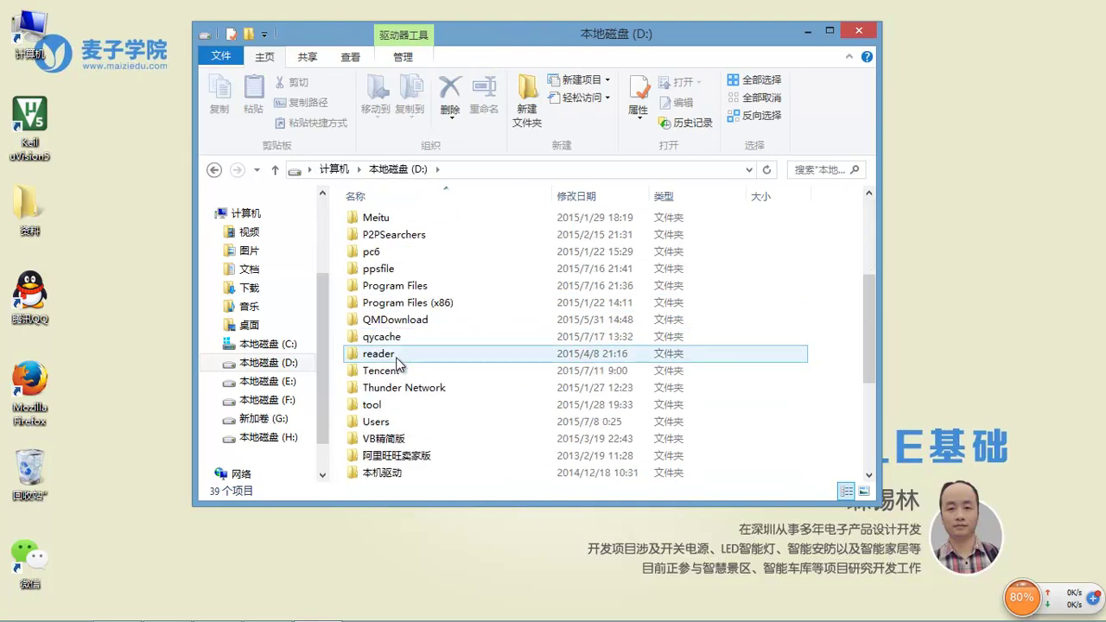
scroll(423, 415, down, 4)
double_click(383, 422)
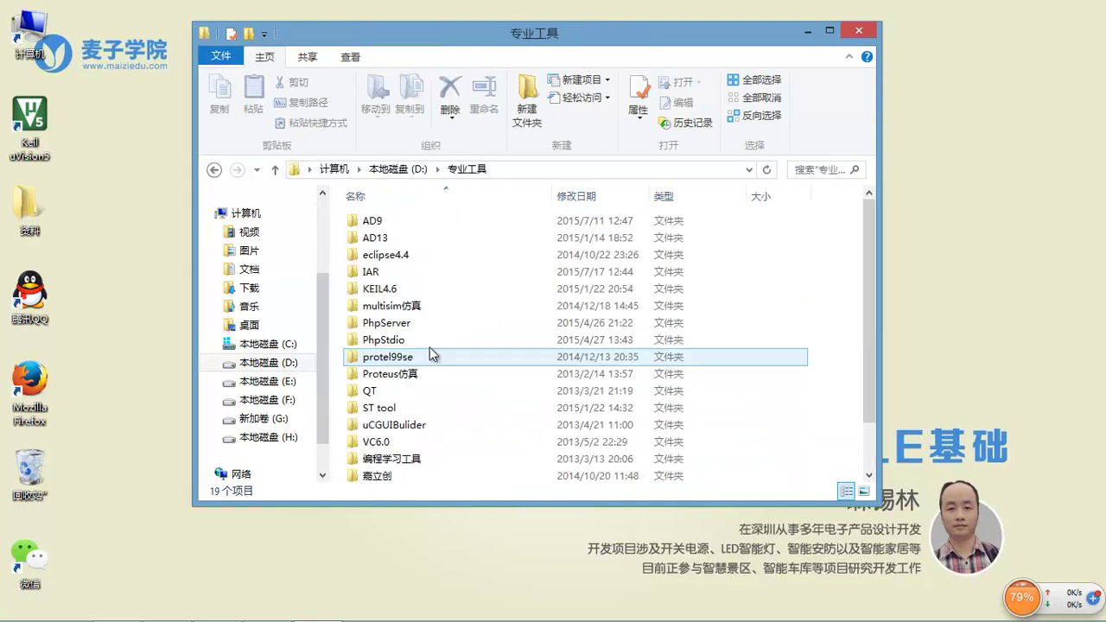
double_click(394, 273)
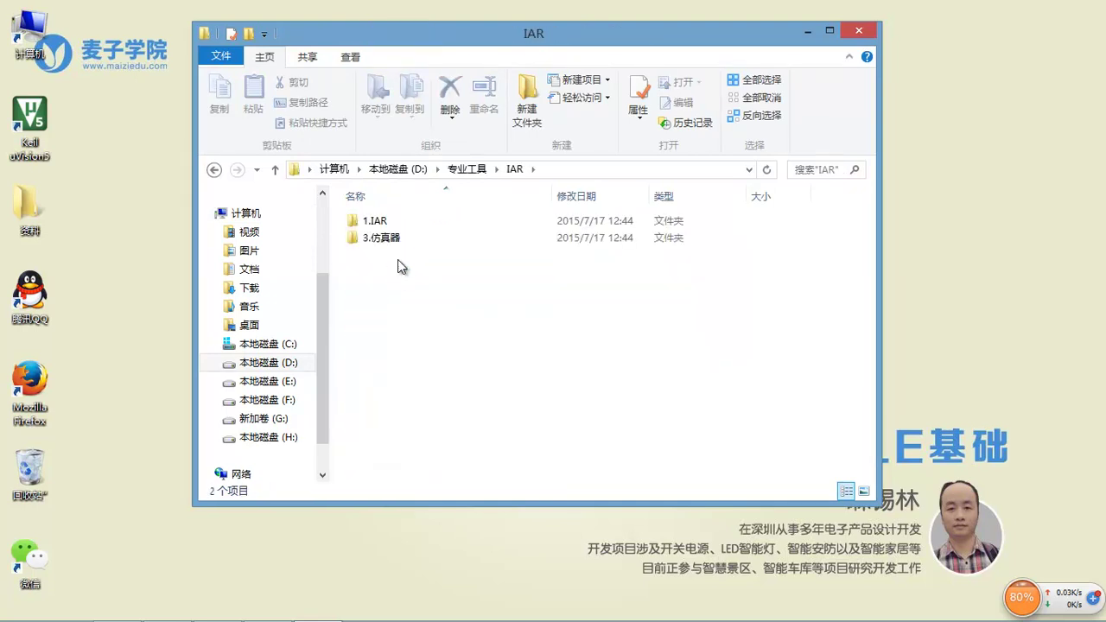
Look through the 3.仿真器\CC-Debugger folder and return to the IAR folder
double_click(403, 237)
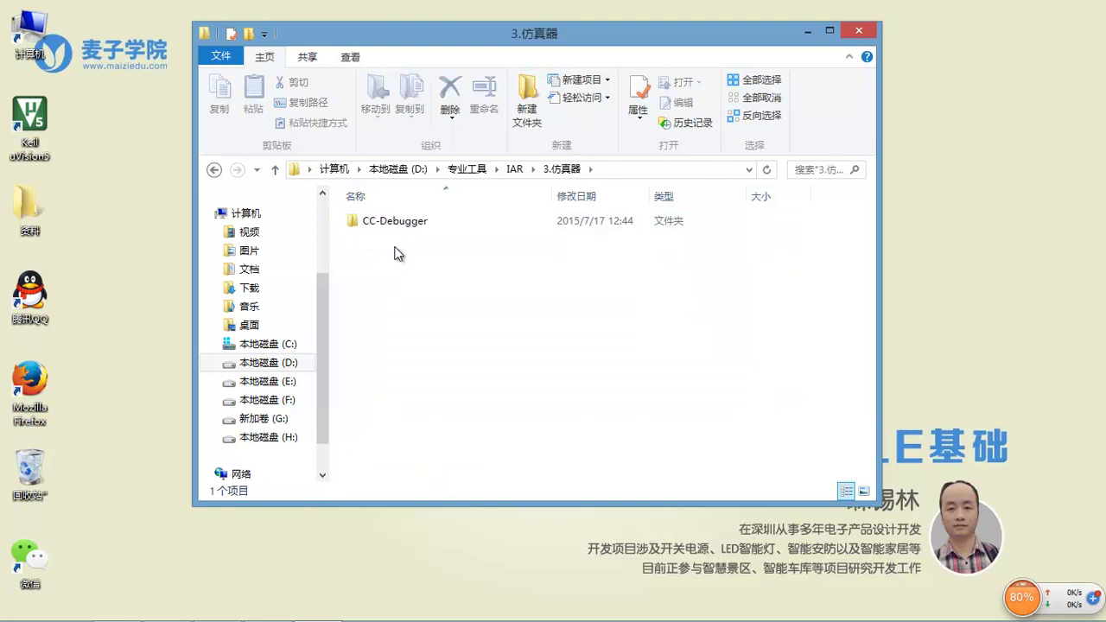
double_click(400, 223)
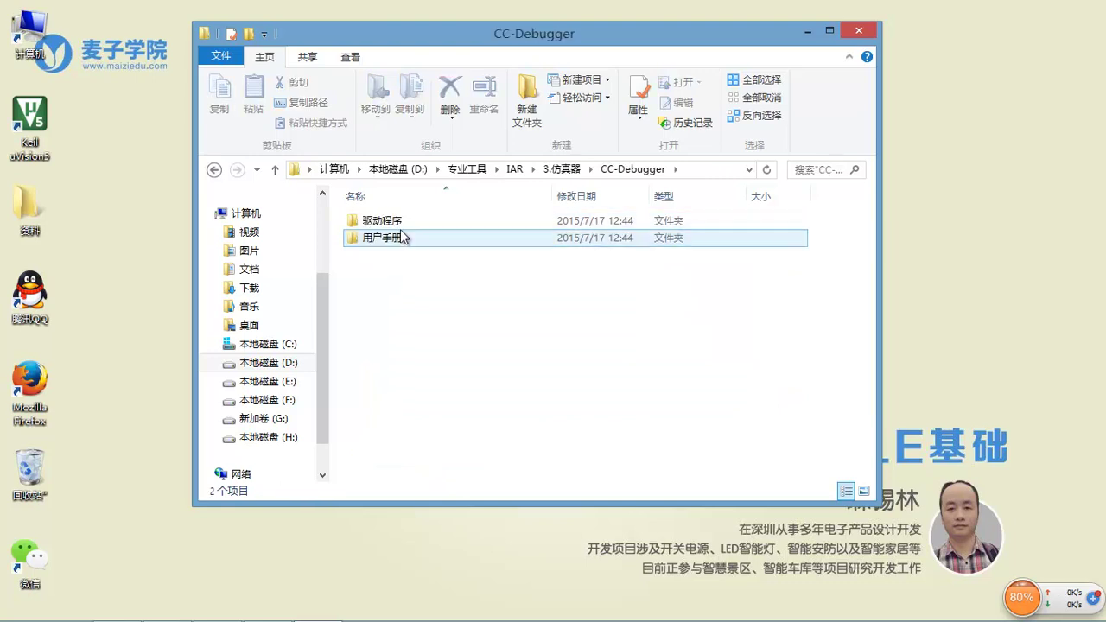
click(215, 171)
click(216, 171)
Open the 1.IAR EW8051-8.10.3安装包 folder inside 1.IAR\8.10.4\IAR EW8051 8.10.4
double_click(402, 220)
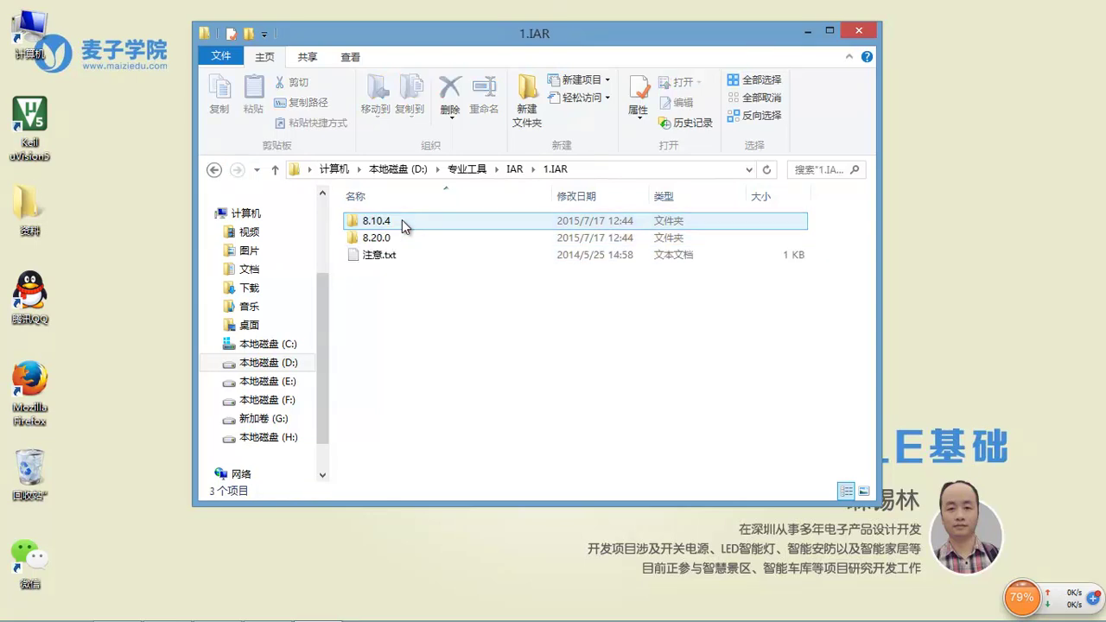
double_click(402, 220)
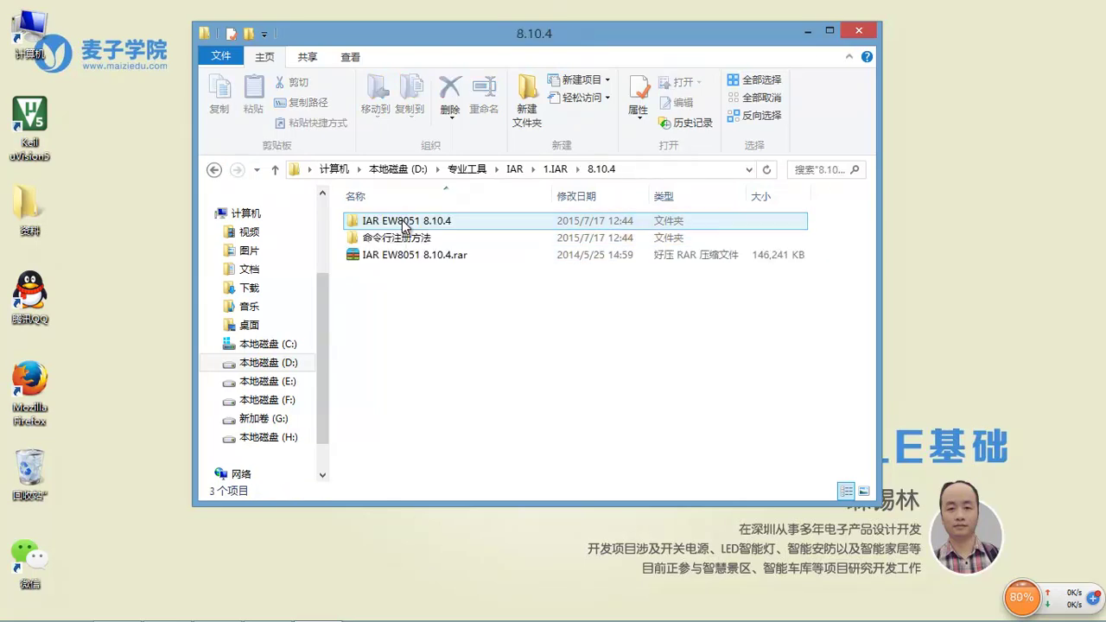
double_click(402, 220)
double_click(402, 221)
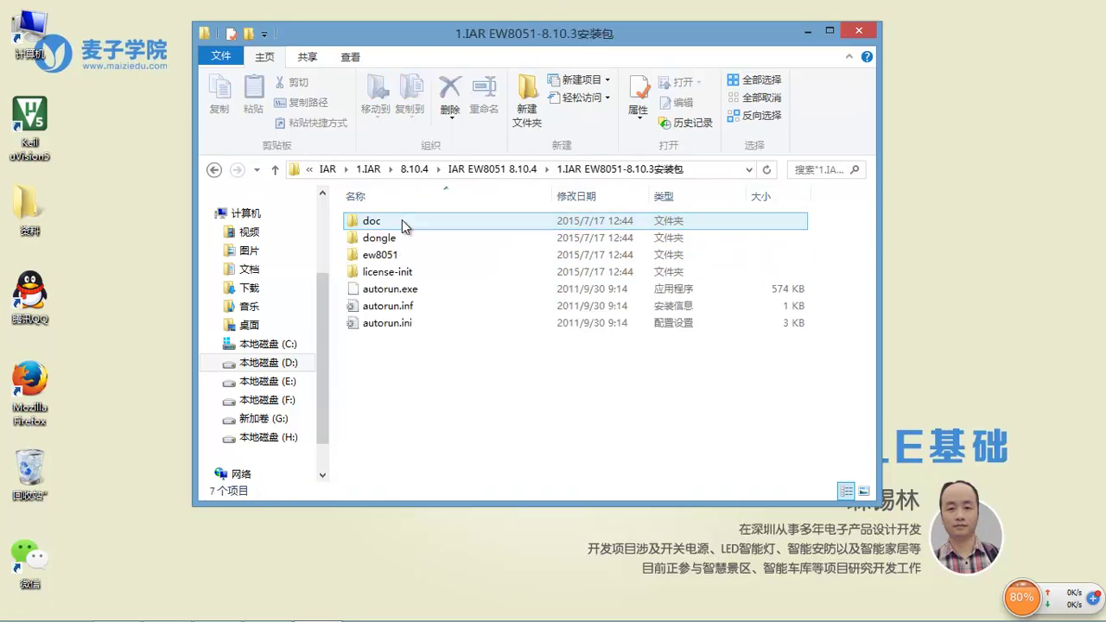
click(214, 169)
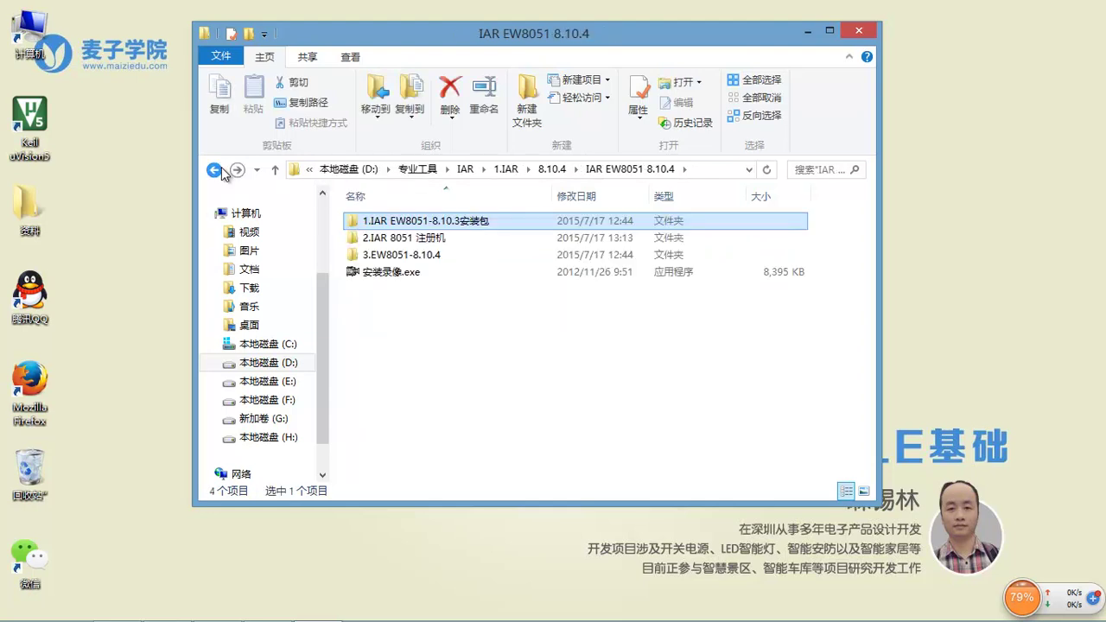
double_click(424, 221)
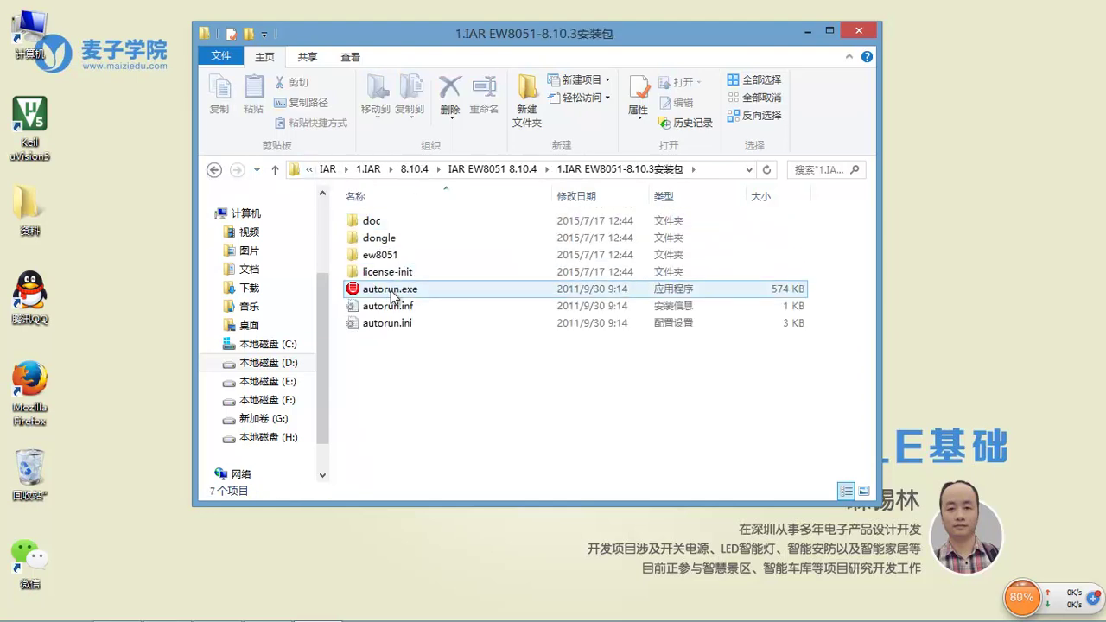
Run autorun.exe and start the IAR Embedded Workbench installation, continuing past the wizard's welcome page
double_click(390, 290)
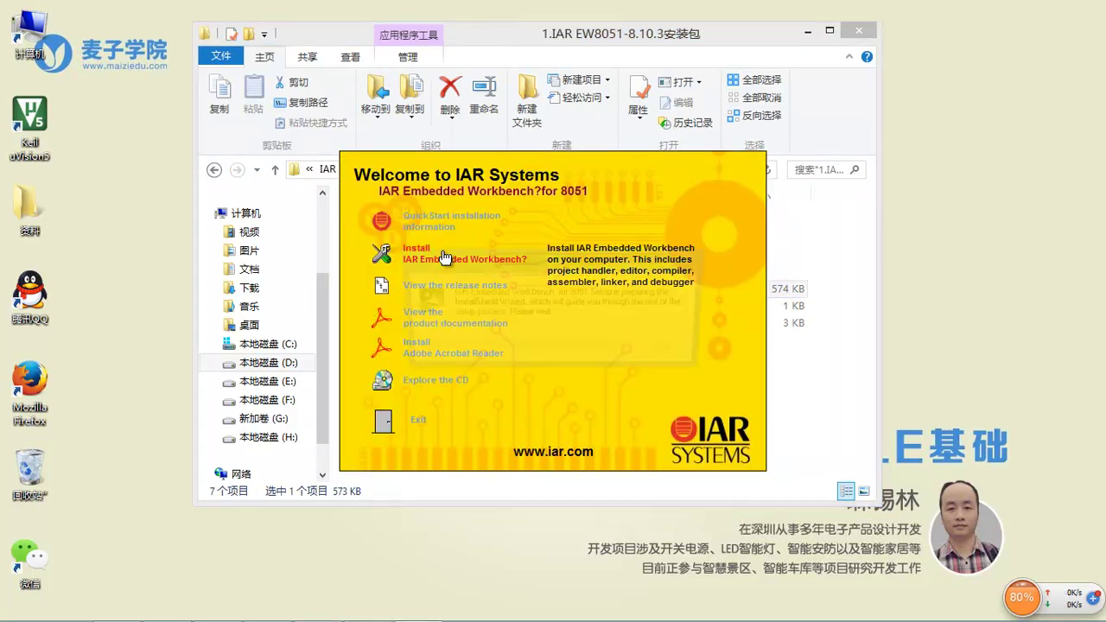
click(442, 254)
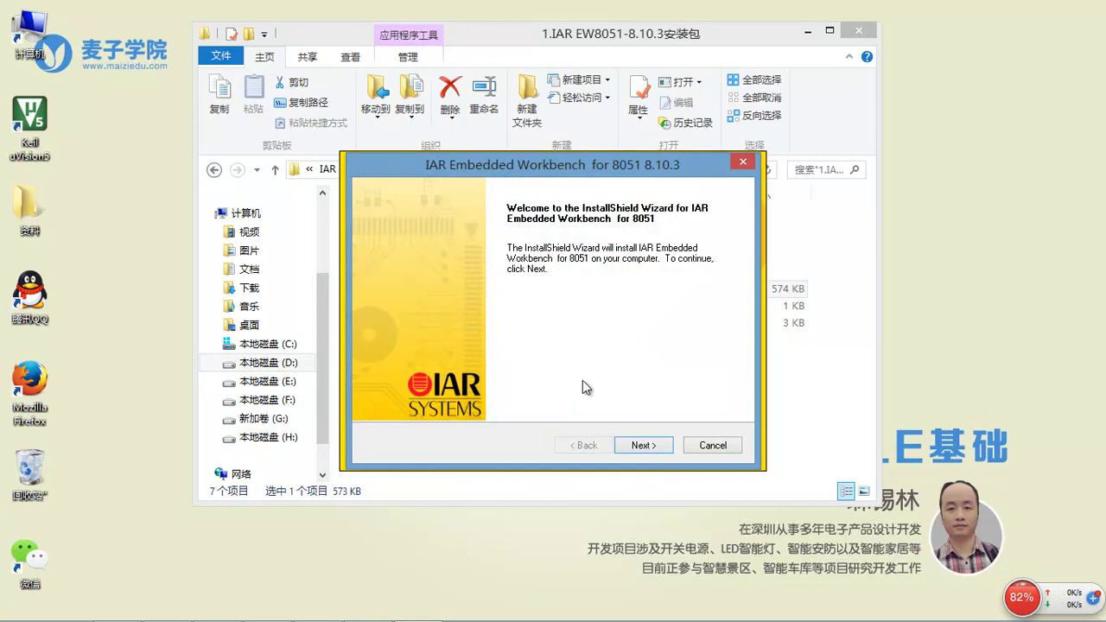
click(657, 446)
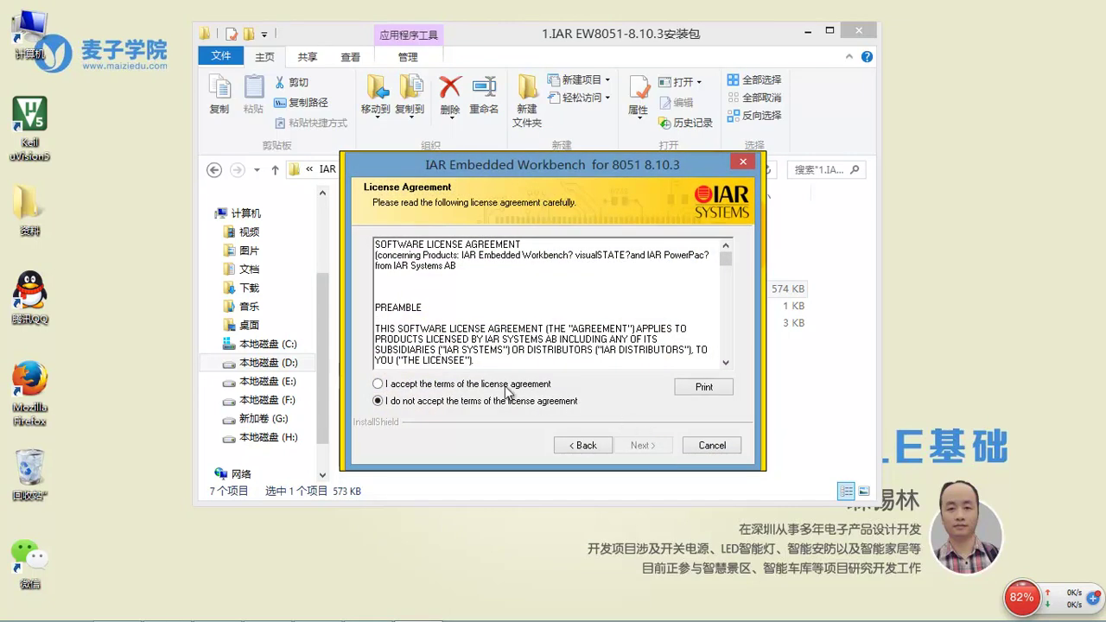
Accept the license agreement and clear the prefilled license number on the user information page
click(477, 384)
click(658, 445)
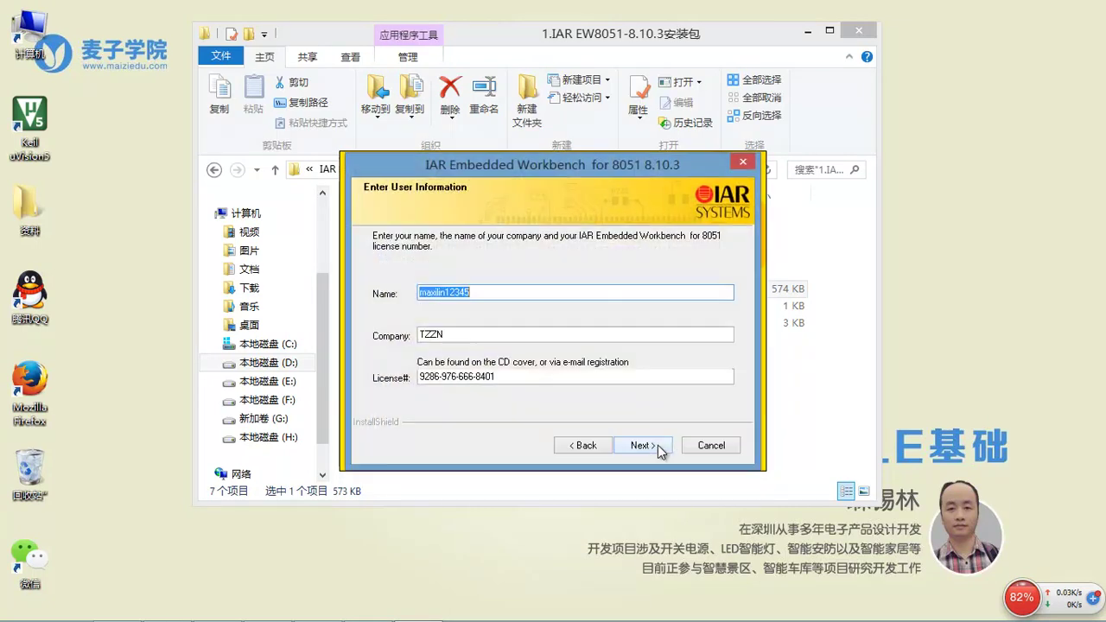
drag(512, 383, 325, 370)
key(BackSpace)
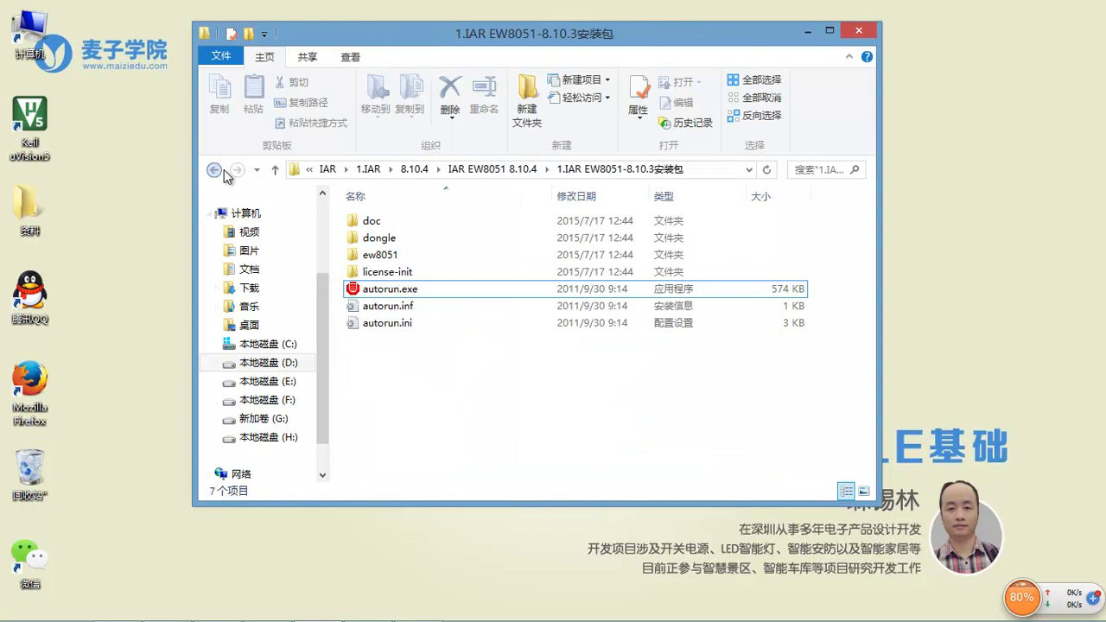
Open the 2.IAR 8051 注册机 folder and delete the existing license.txt
click(214, 170)
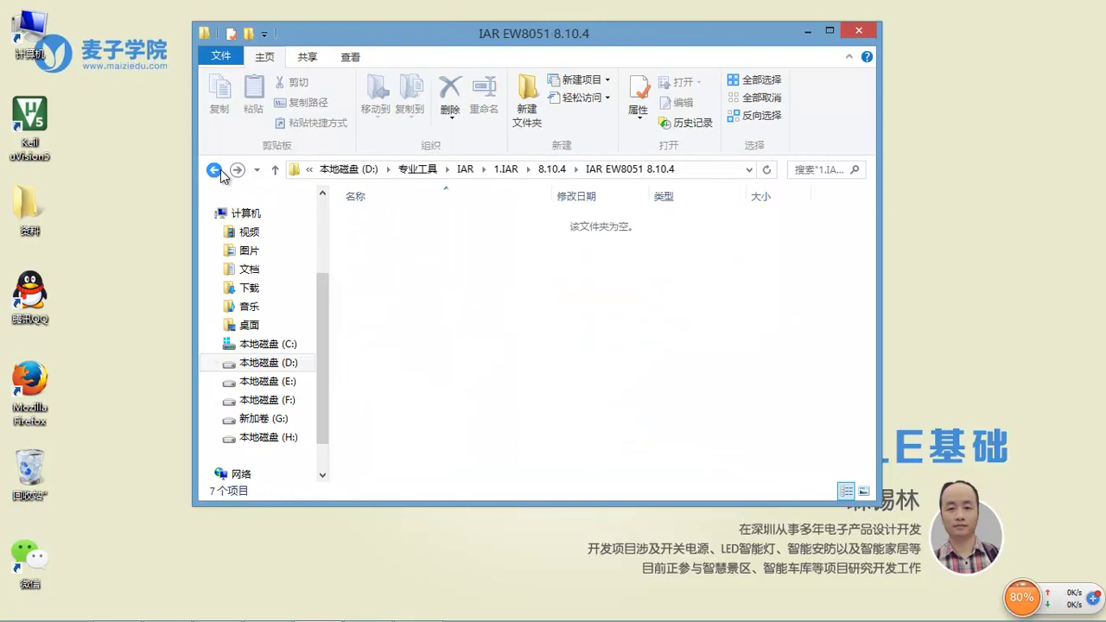
double_click(430, 239)
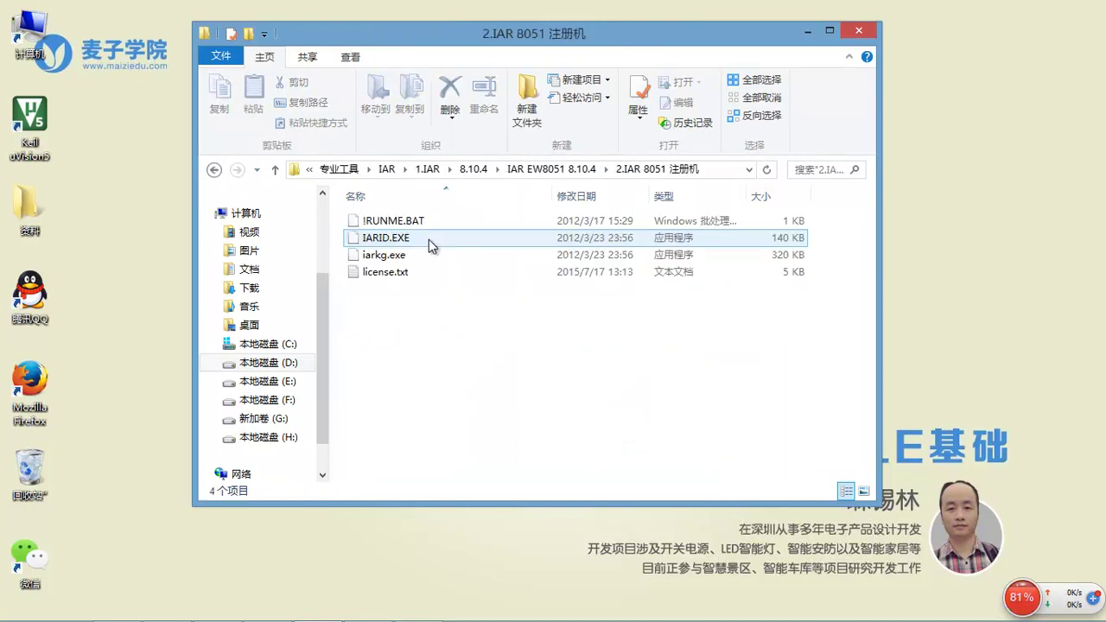
double_click(388, 274)
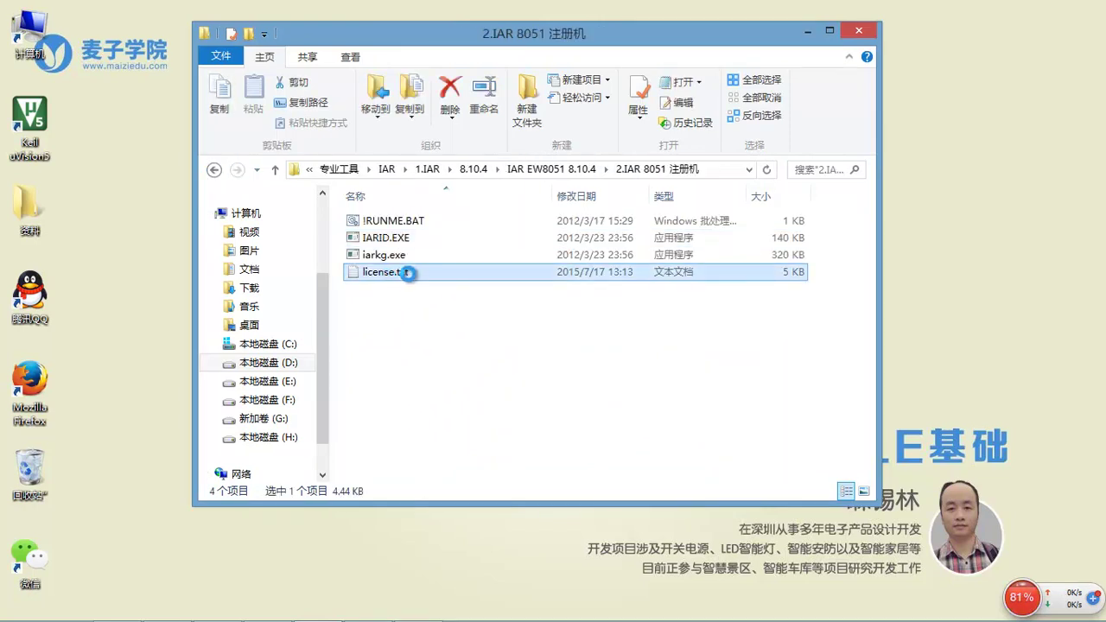
right_click(388, 273)
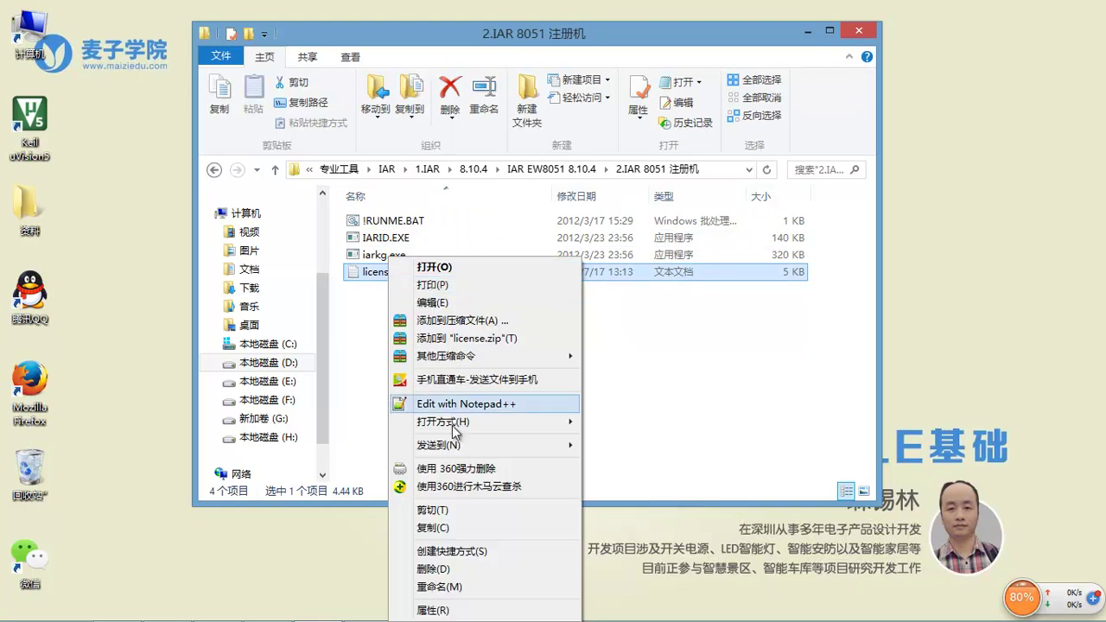
click(450, 572)
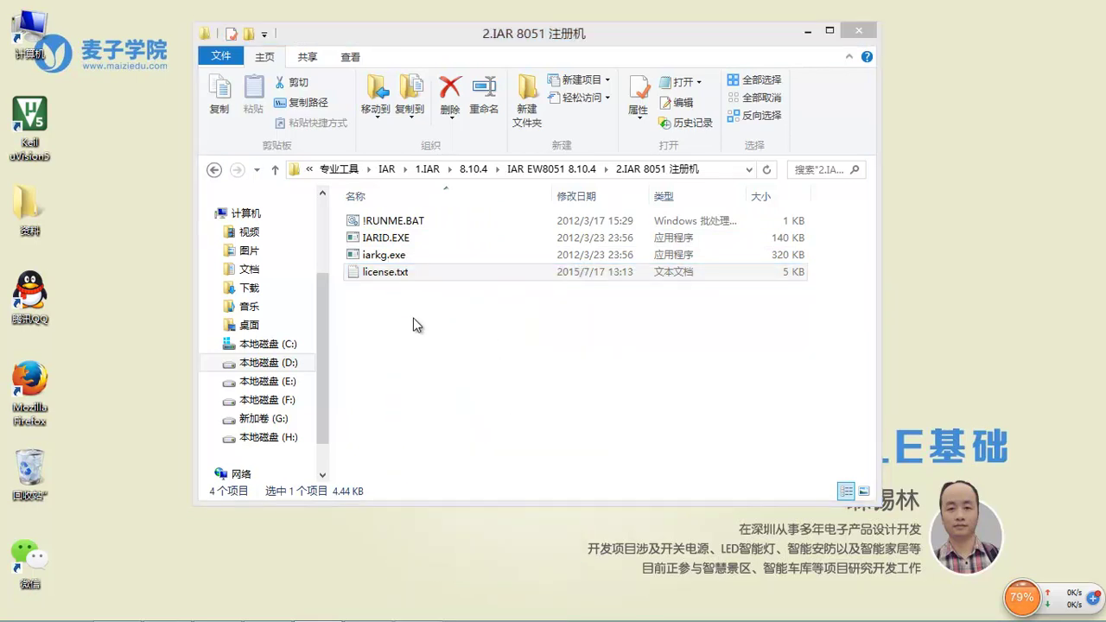
Run !RUNME.BAT to generate a new license.txt and open that file in Notepad
double_click(411, 221)
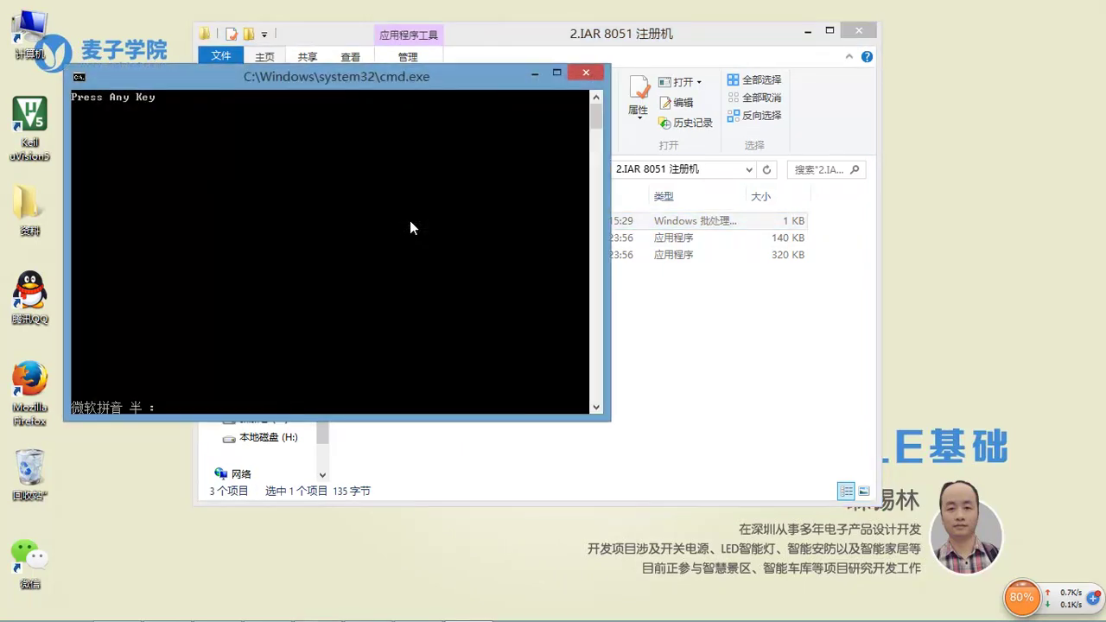
key(Return)
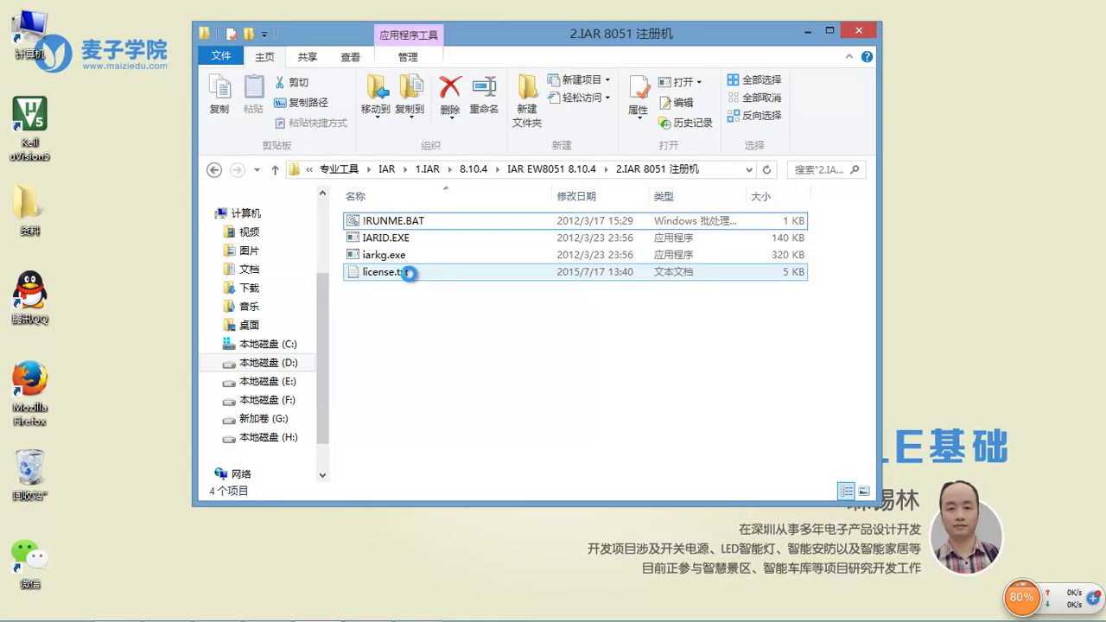
right_click(412, 277)
click(394, 273)
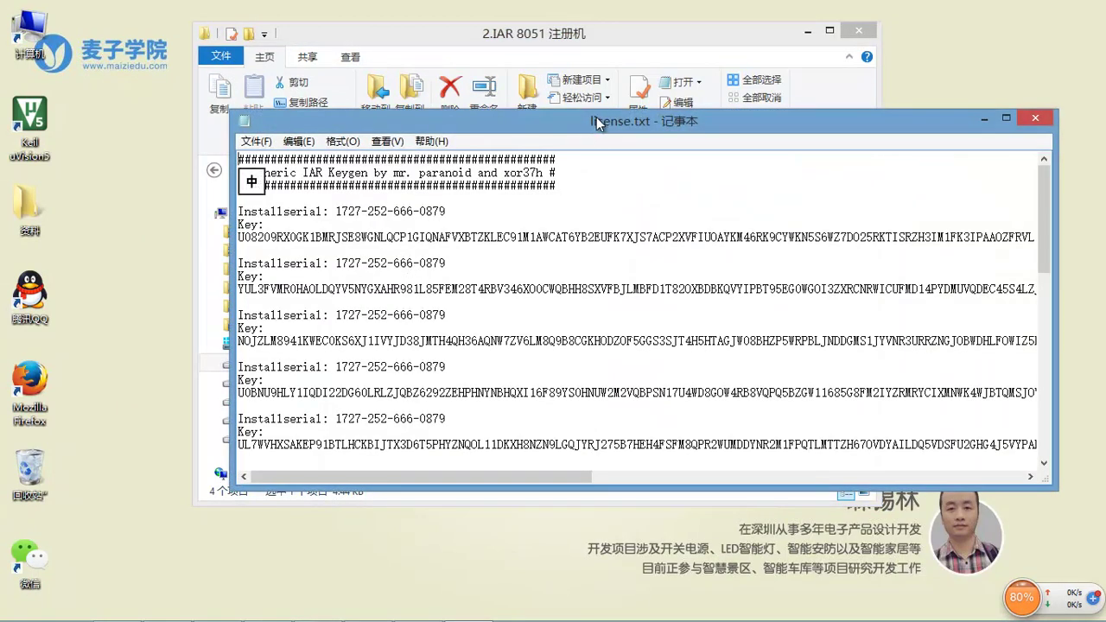
Find the "EW8051" version "02_WIN" entry in license.txt and copy its whole key line
drag(597, 121, 475, 64)
drag(333, 425, 668, 430)
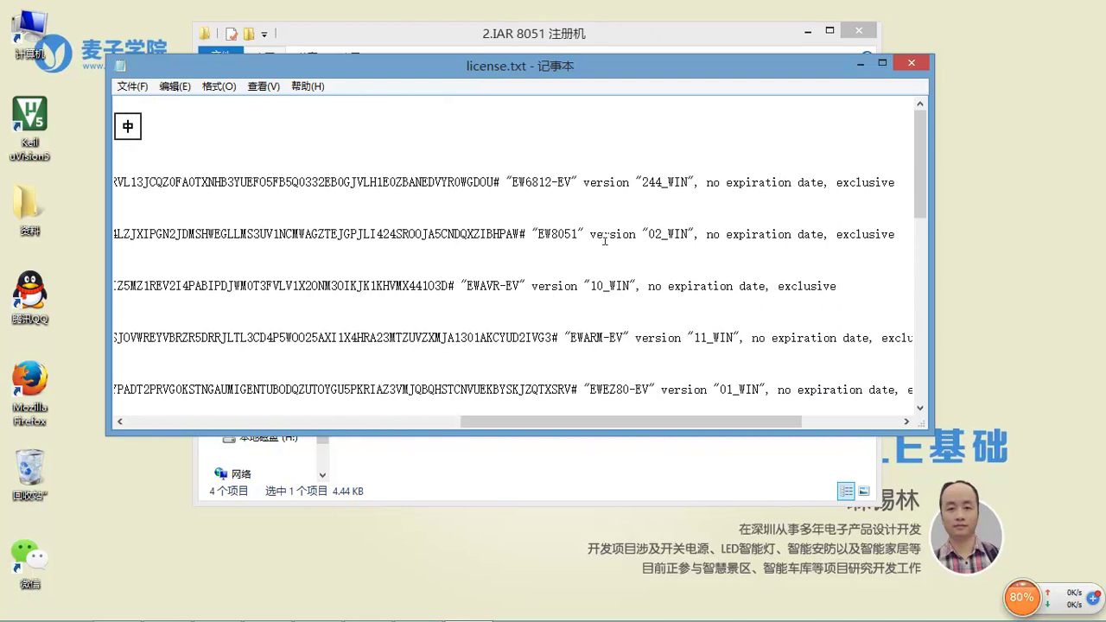
drag(593, 426, 656, 423)
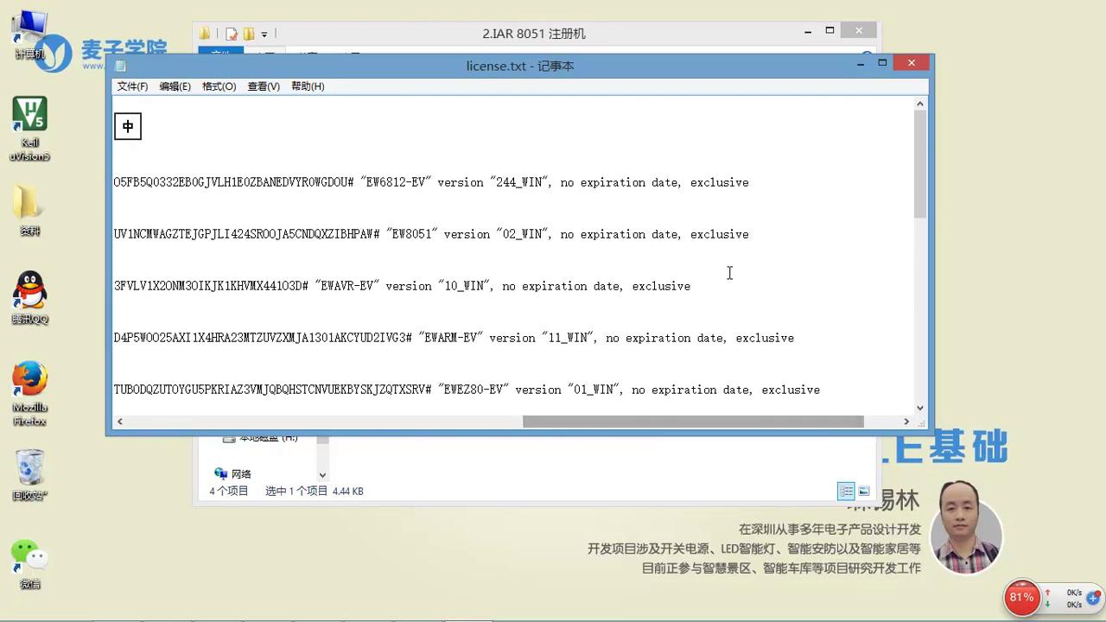
drag(739, 237, 11, 235)
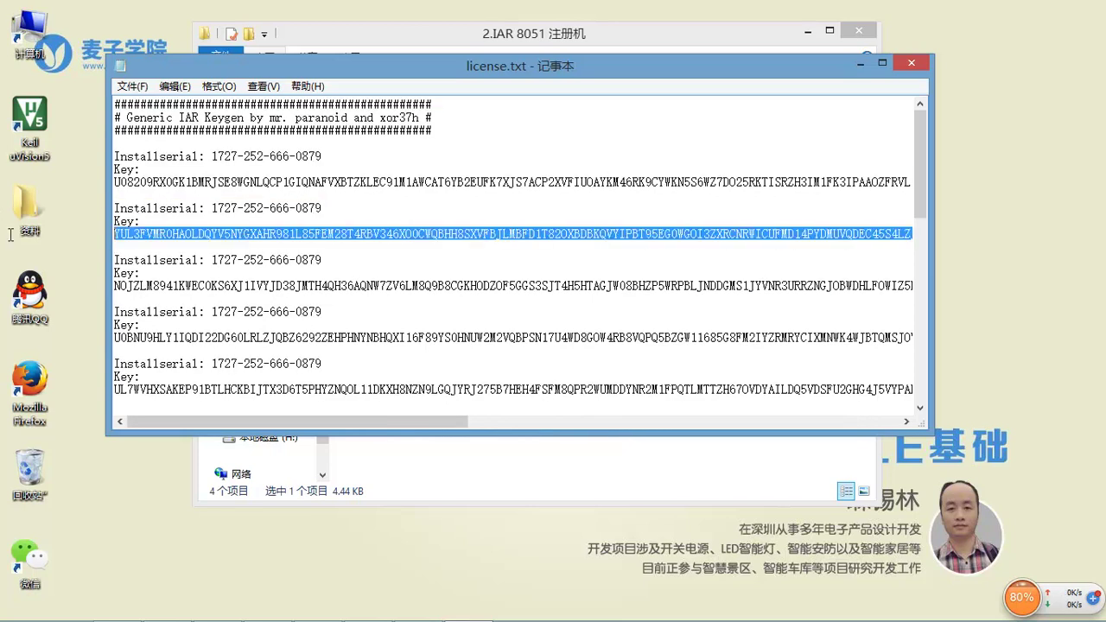
right_click(155, 240)
click(216, 291)
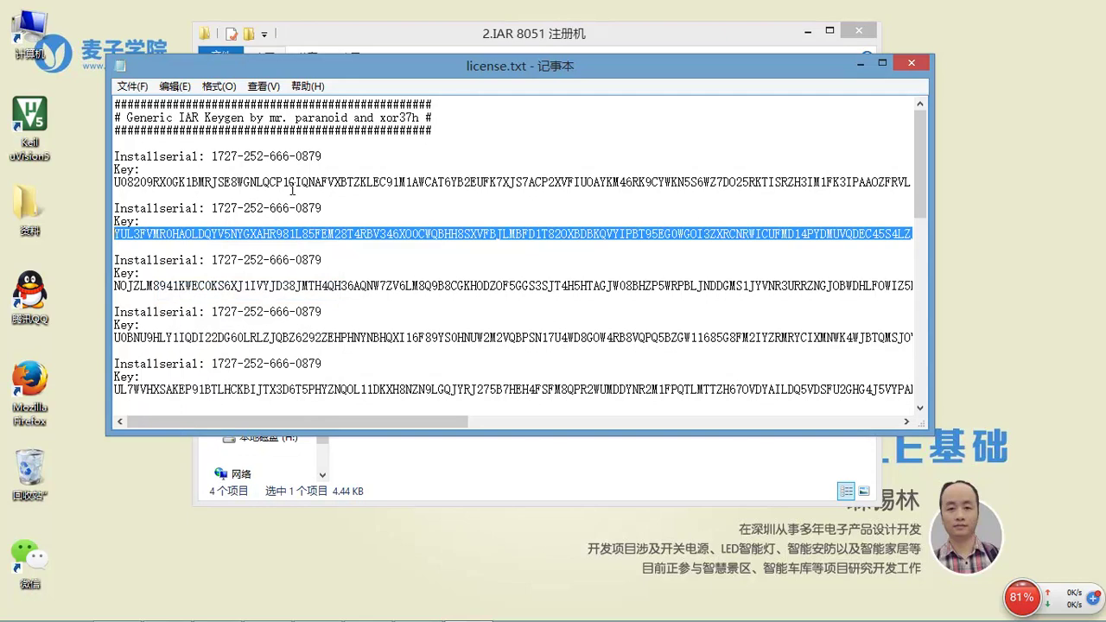
Copy the install serial number of the first entry in license.txt
drag(329, 156, 211, 156)
right_click(230, 158)
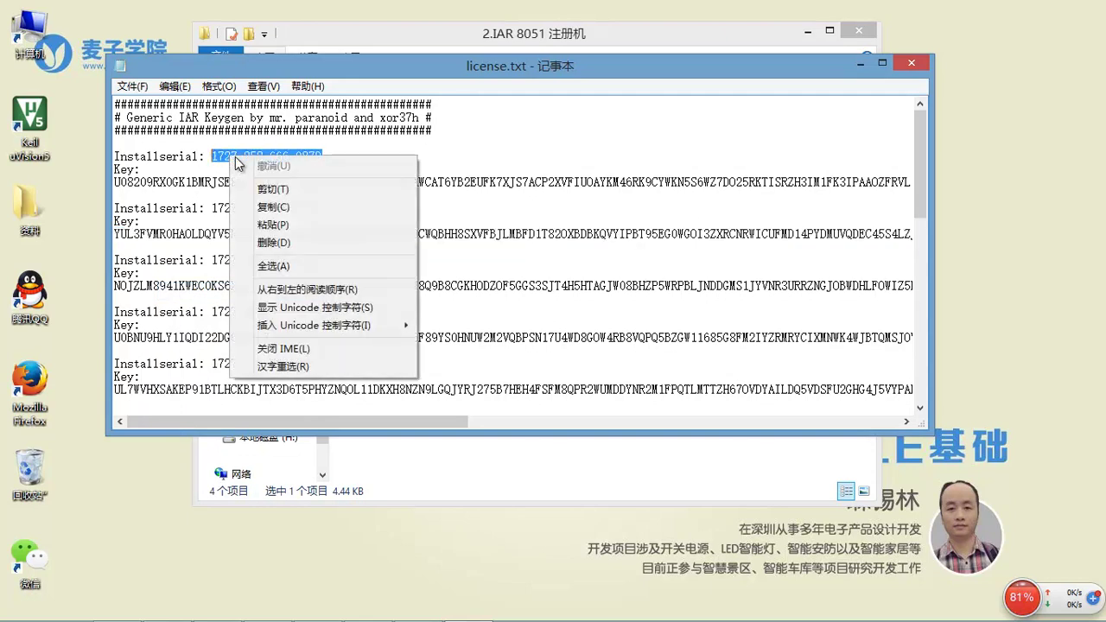
click(283, 212)
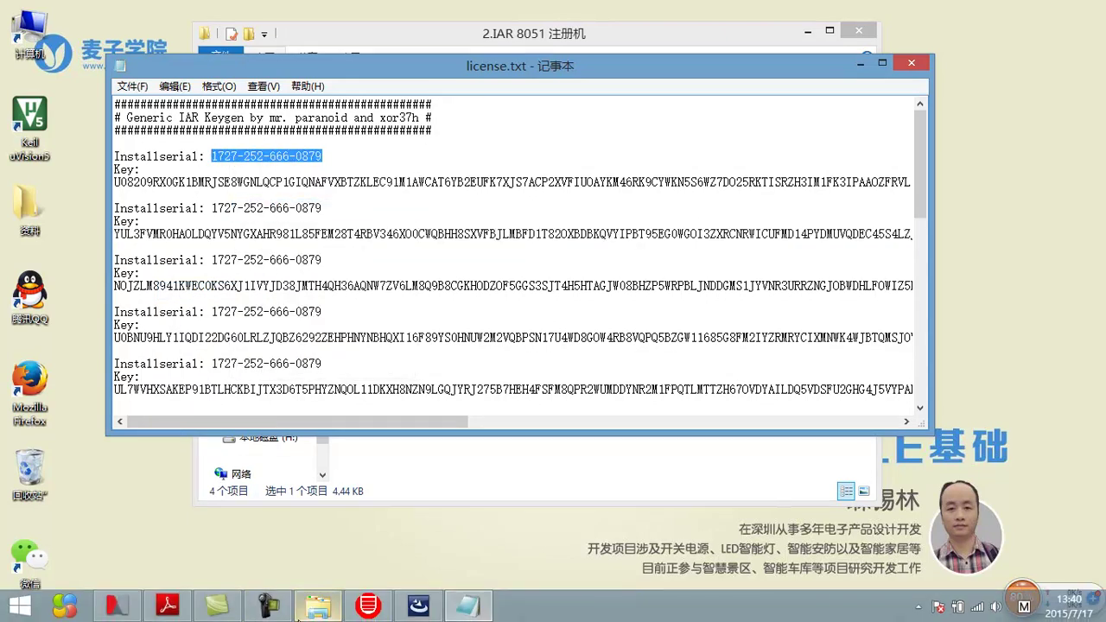
Paste the copied install serial into the license number field of the IAR setup wizard and continue to the license key page
click(468, 606)
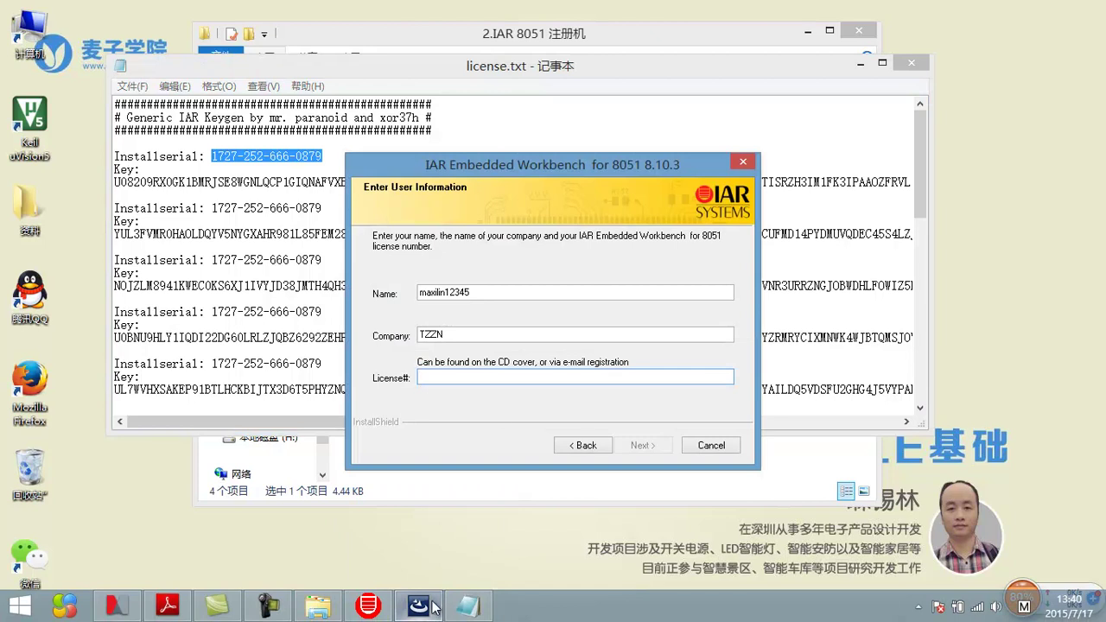
right_click(481, 376)
click(519, 448)
click(639, 446)
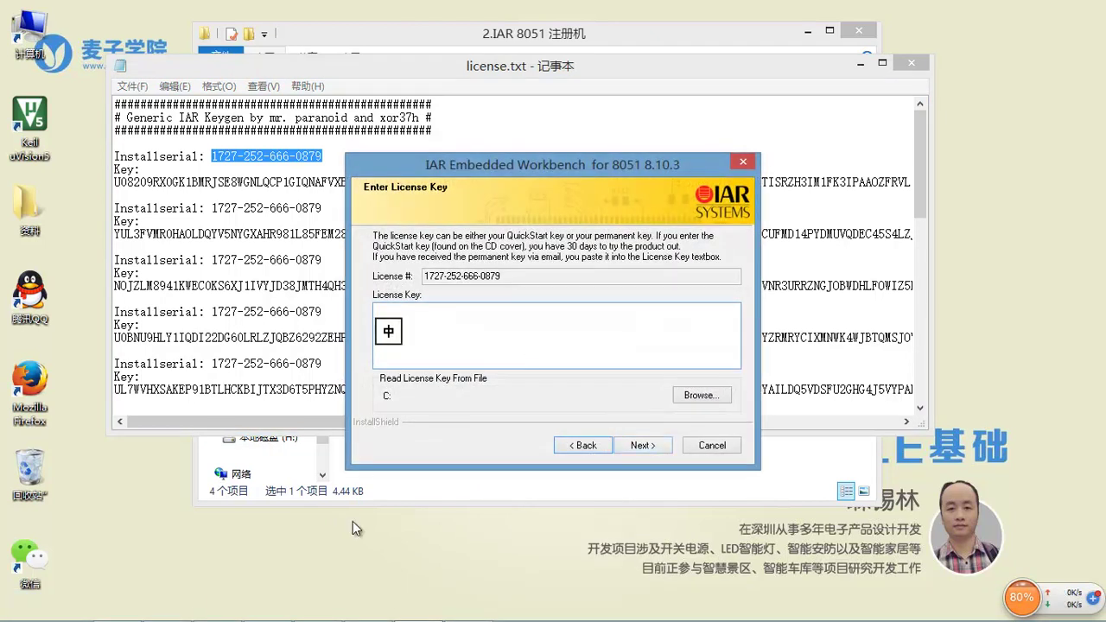
Copy the whole key line of the "EW8051" version "02_WIN" entry in license.txt
click(467, 606)
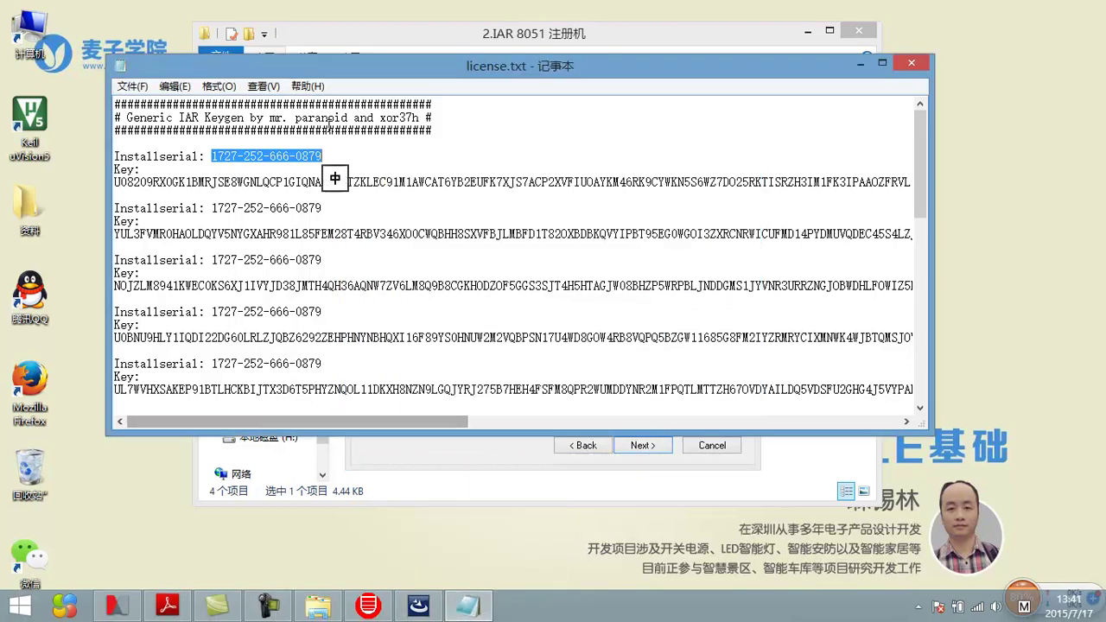
drag(345, 422, 756, 424)
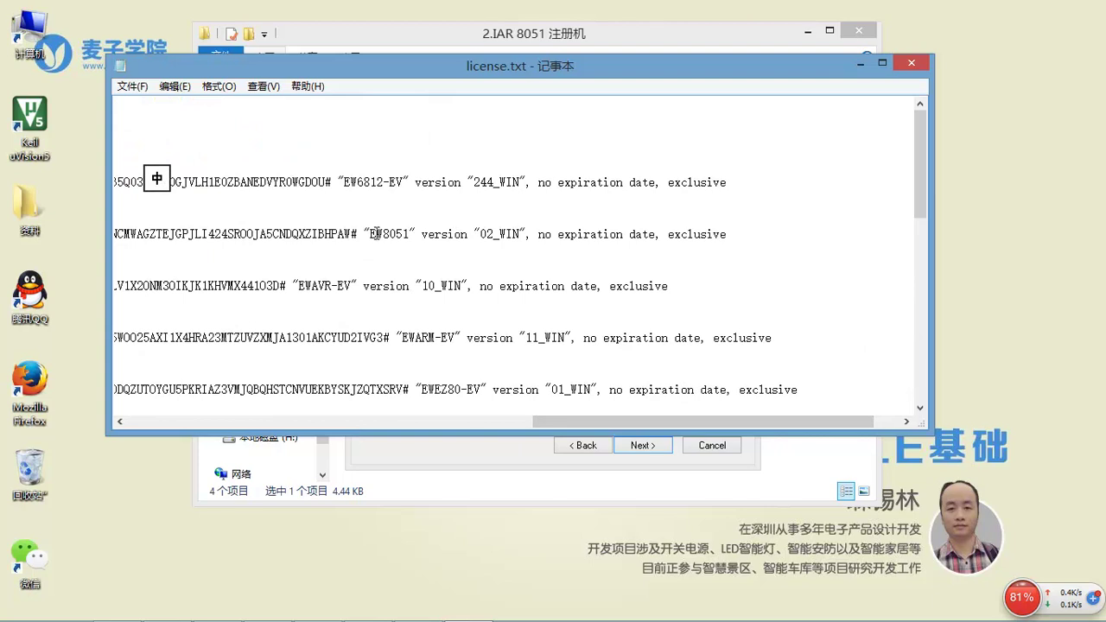
drag(730, 234, 83, 219)
right_click(190, 230)
click(248, 283)
Paste the copied key line as the license key in the setup wizard and continue to the setup type
mouse_move(398, 620)
click(418, 605)
right_click(514, 350)
click(575, 422)
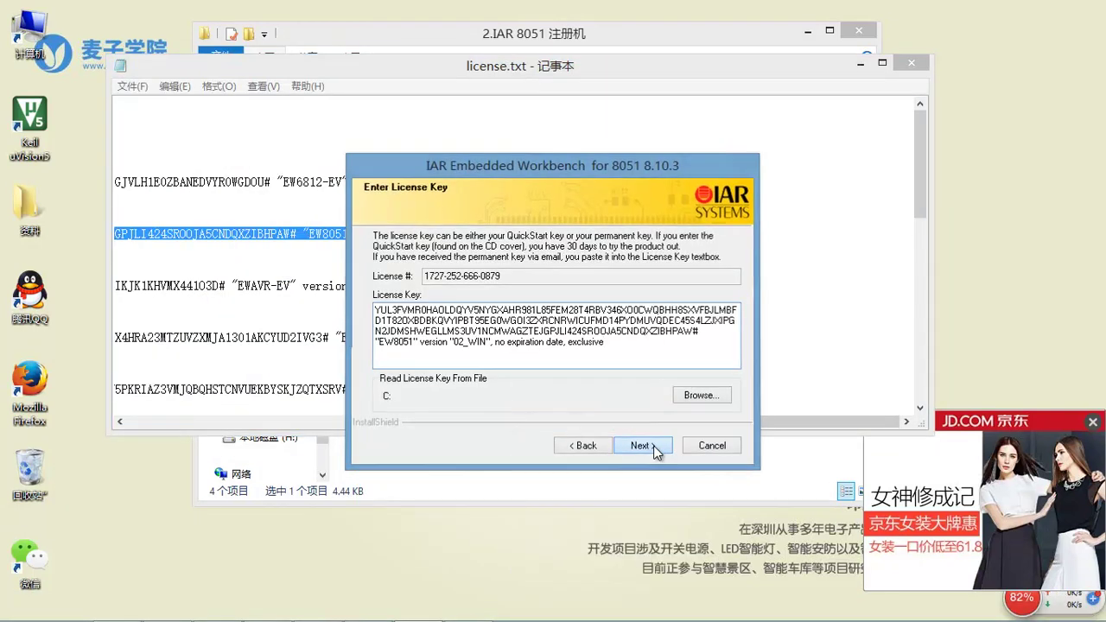
click(648, 446)
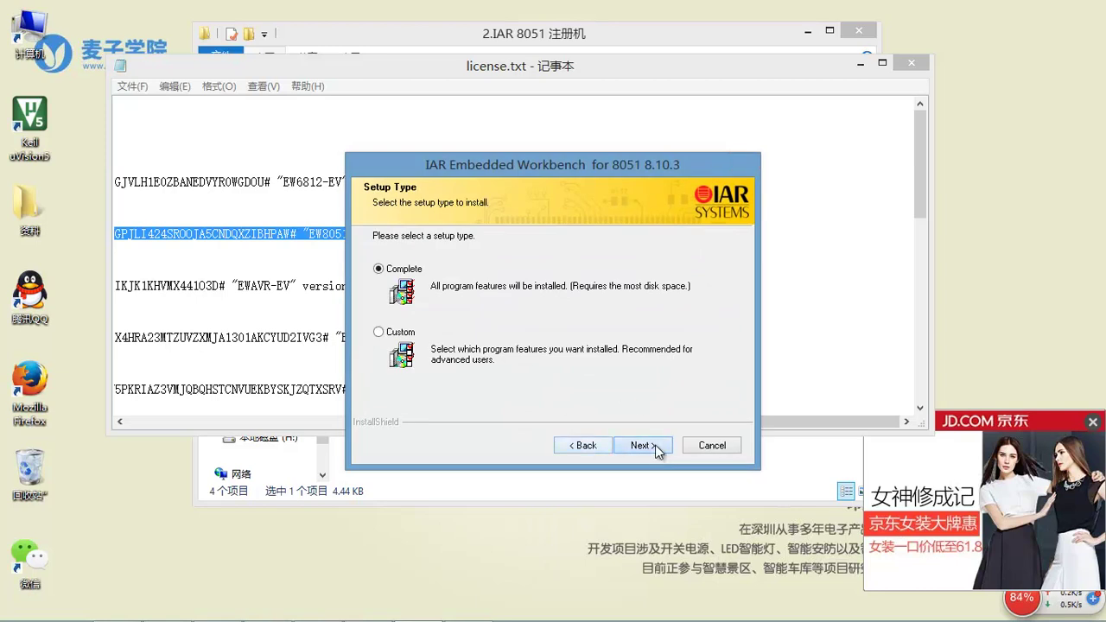
Accept the Complete setup type and set the installation folder to D:\Program Files\IAR Systems\Embedded Workbench 6.0
click(655, 446)
click(713, 257)
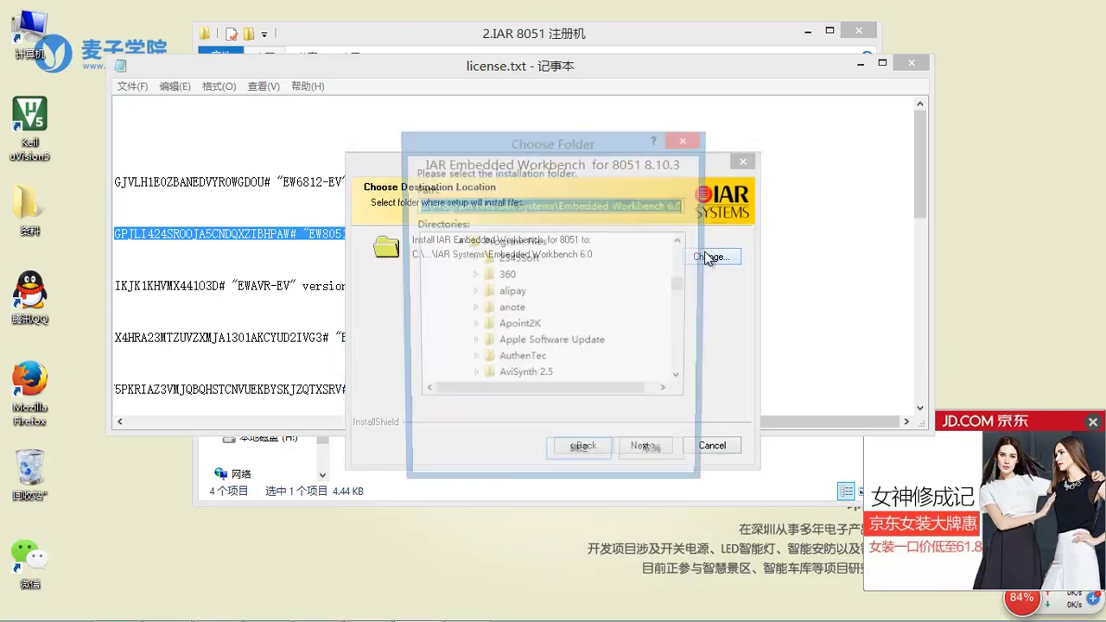
click(447, 204)
click(431, 208)
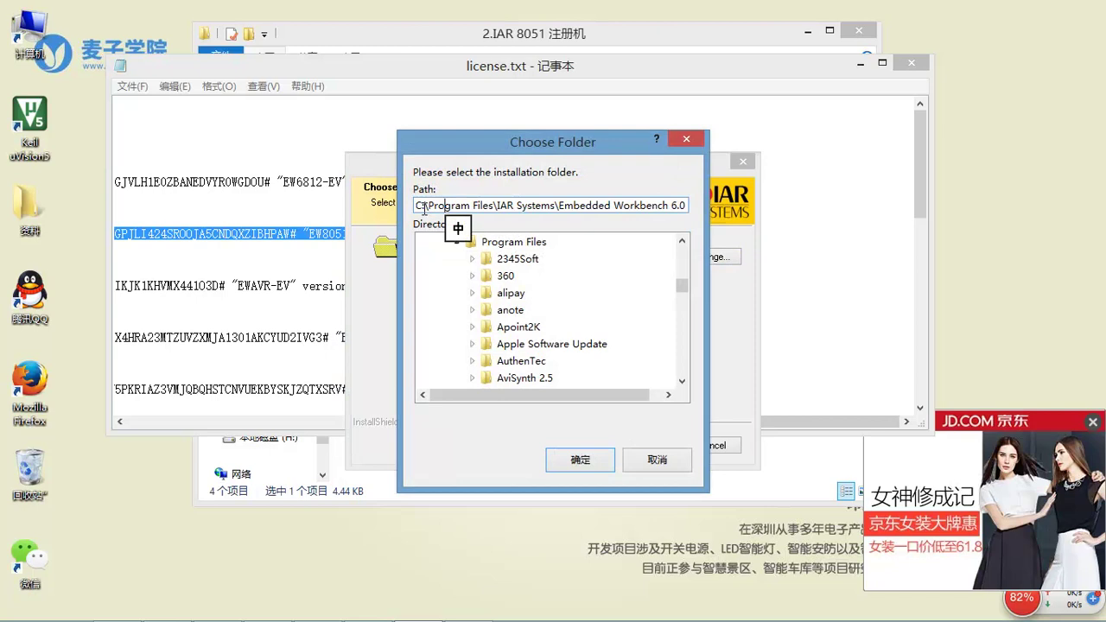
key(BackSpace)
text(D)
click(581, 462)
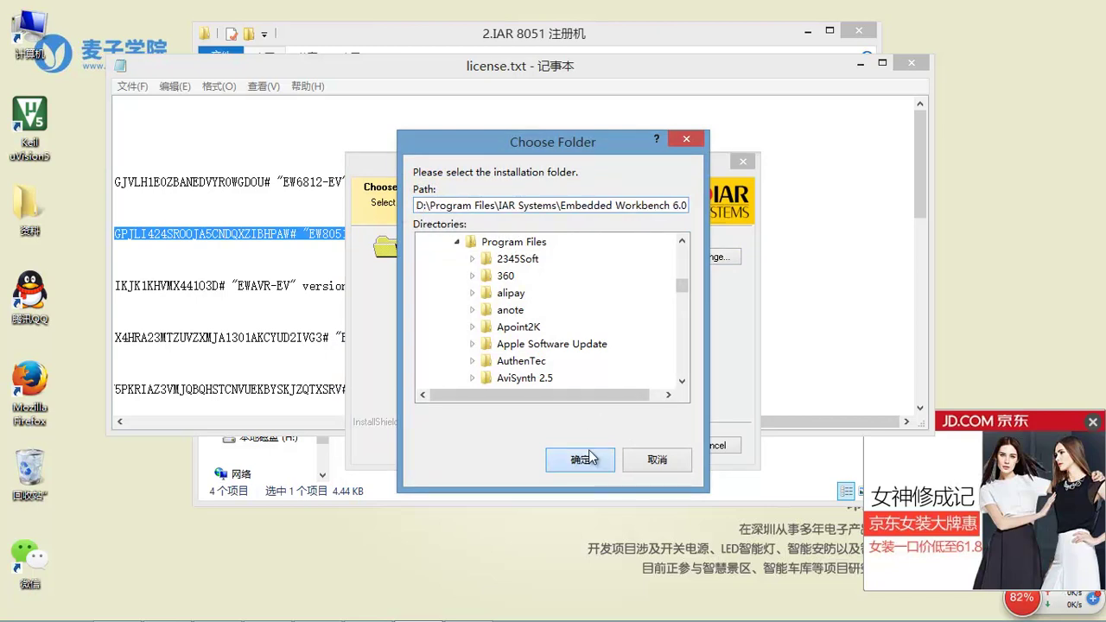
Accept the destination and the suggested program folder, and start the installation
click(641, 447)
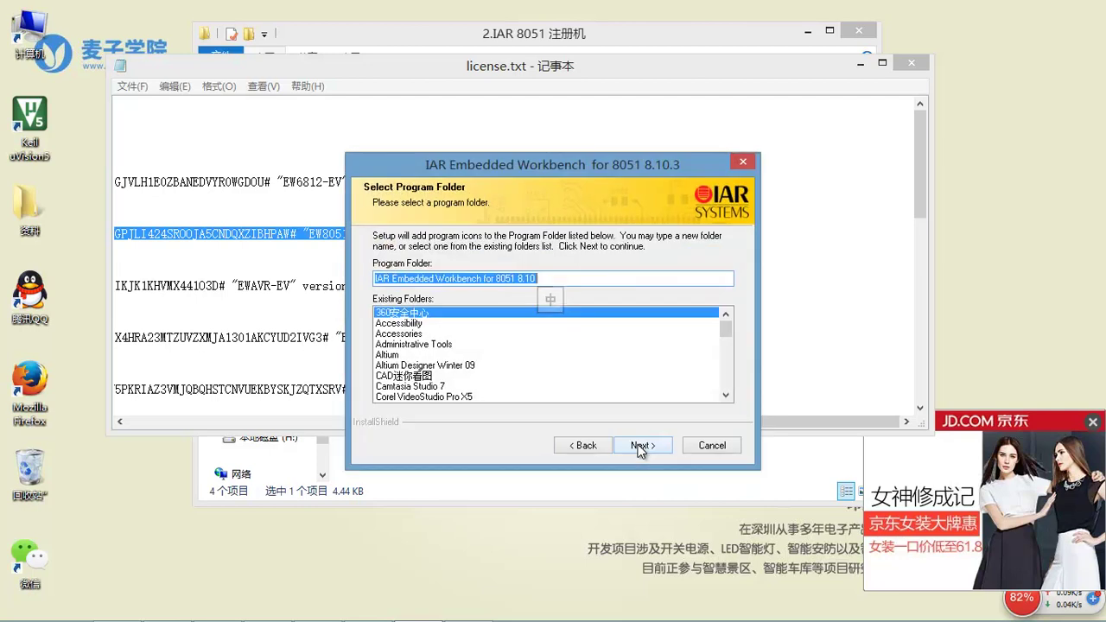
click(640, 446)
click(640, 446)
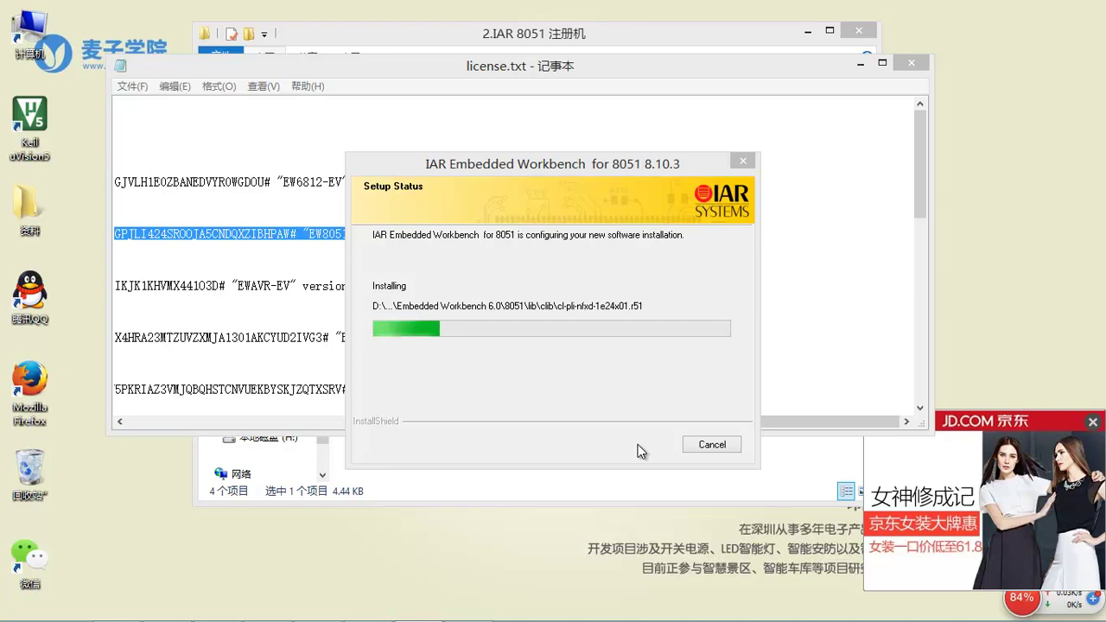
Close the license.txt Notepad window and the JD.com advertisement pop-up
drag(717, 64, 645, 64)
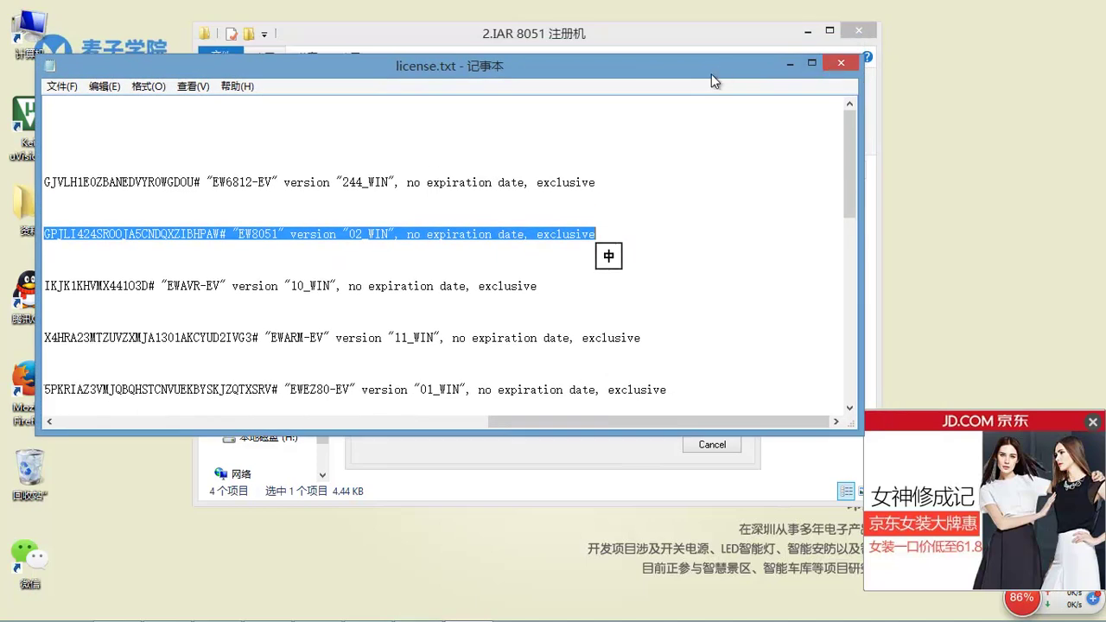
drag(712, 74, 732, 122)
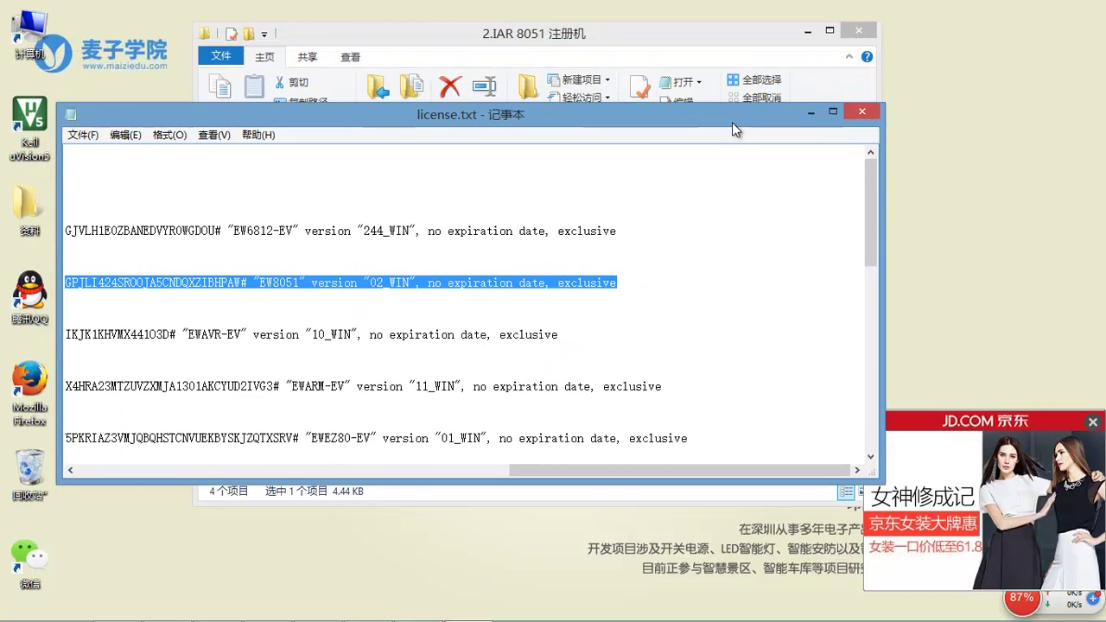
click(875, 110)
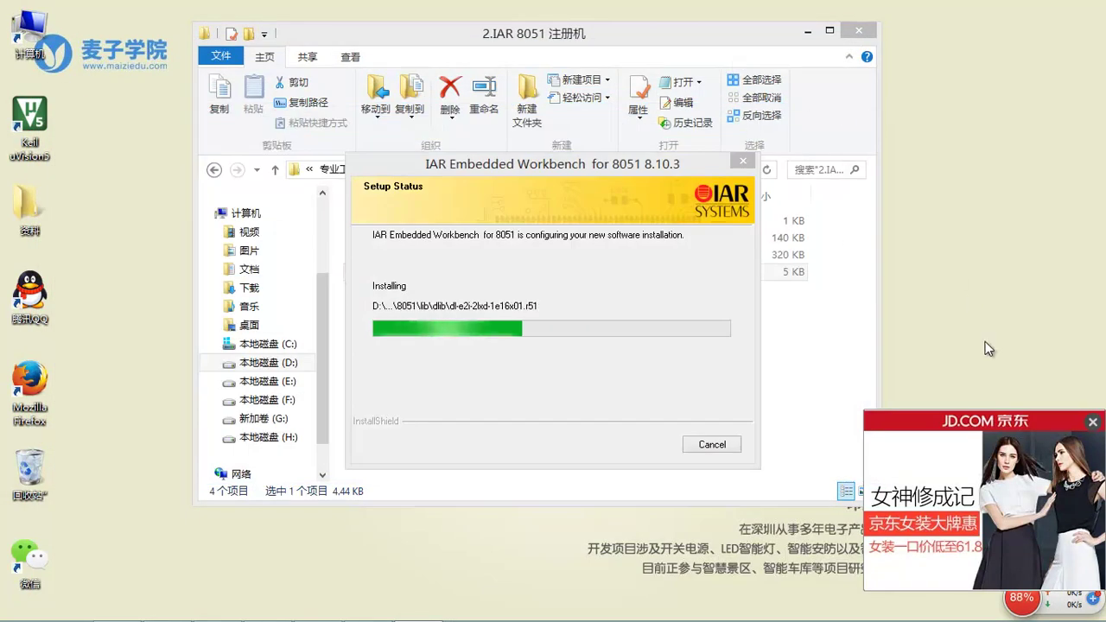
click(1092, 423)
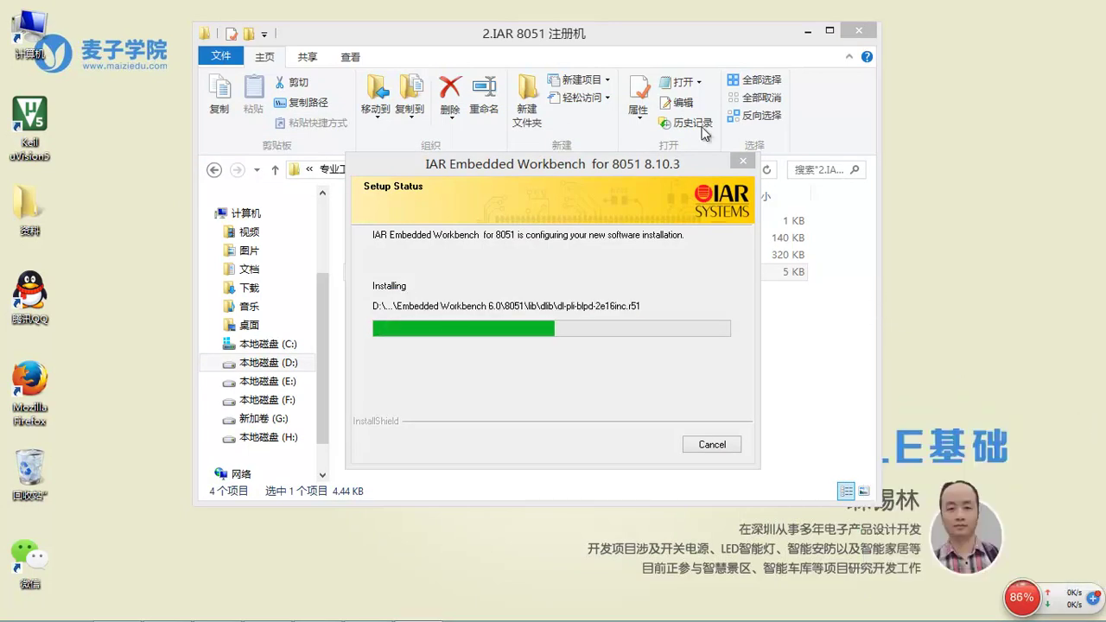
drag(699, 38, 662, 36)
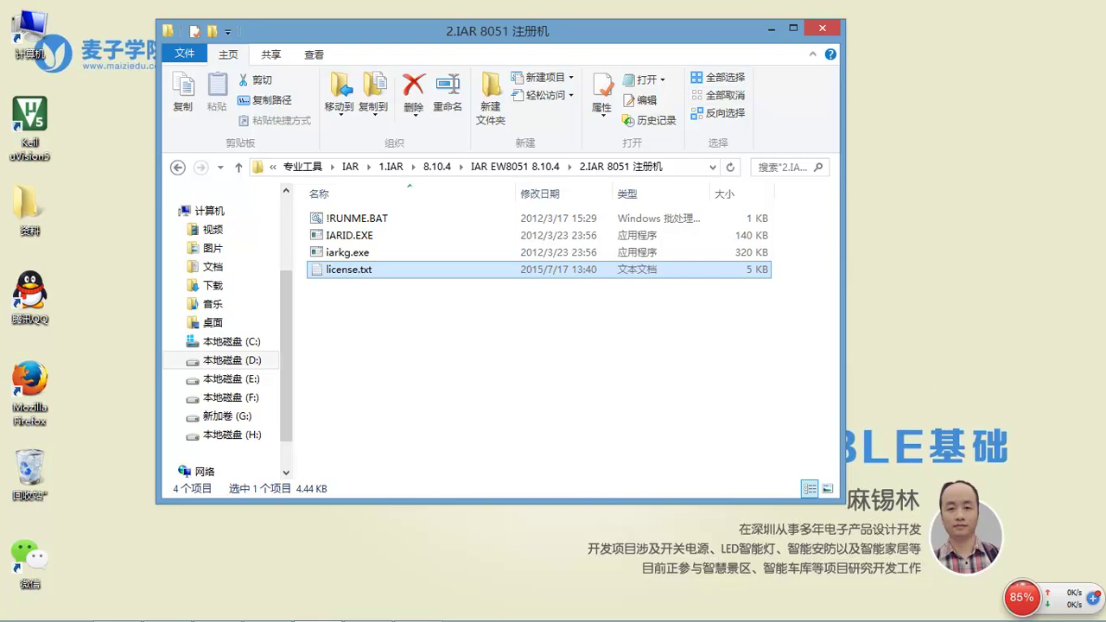
mouse_move(483, 615)
click(417, 605)
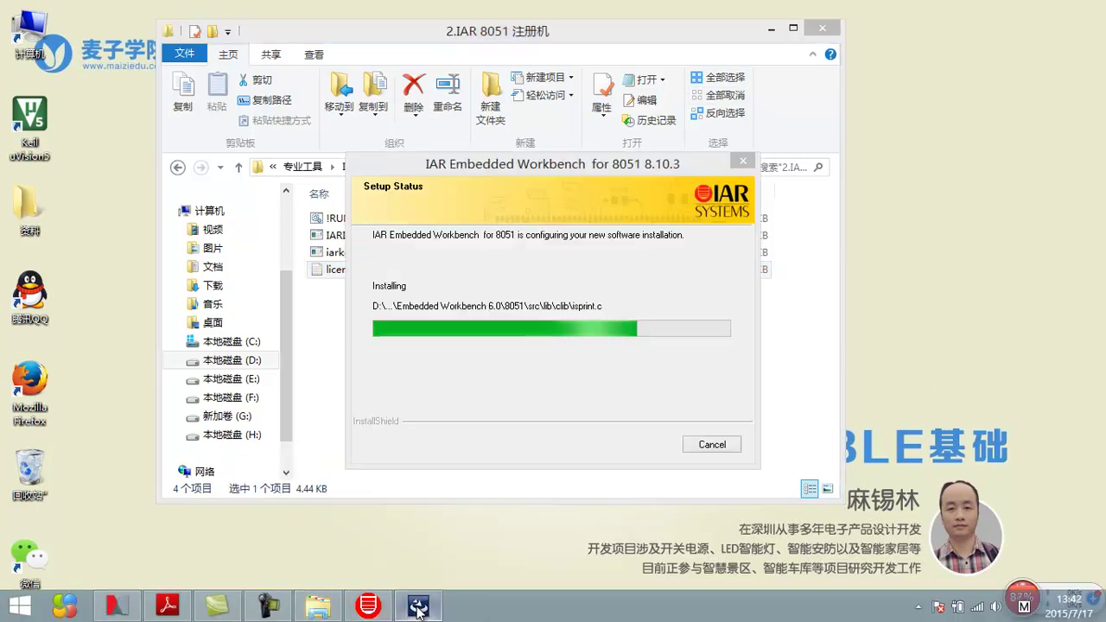
click(600, 196)
drag(586, 163, 529, 145)
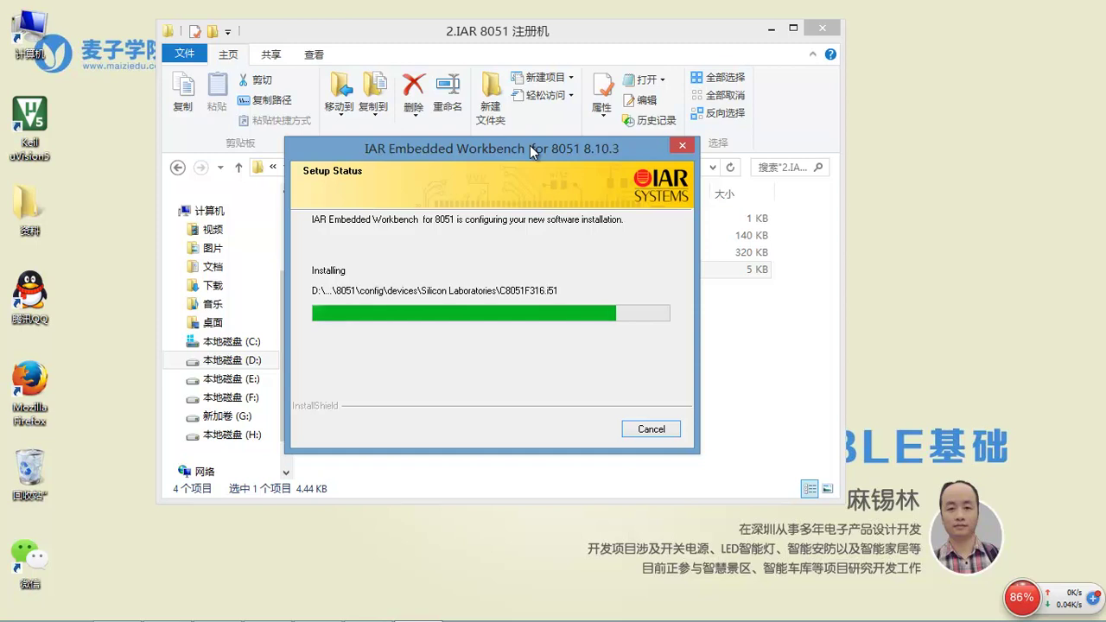
drag(527, 153, 512, 133)
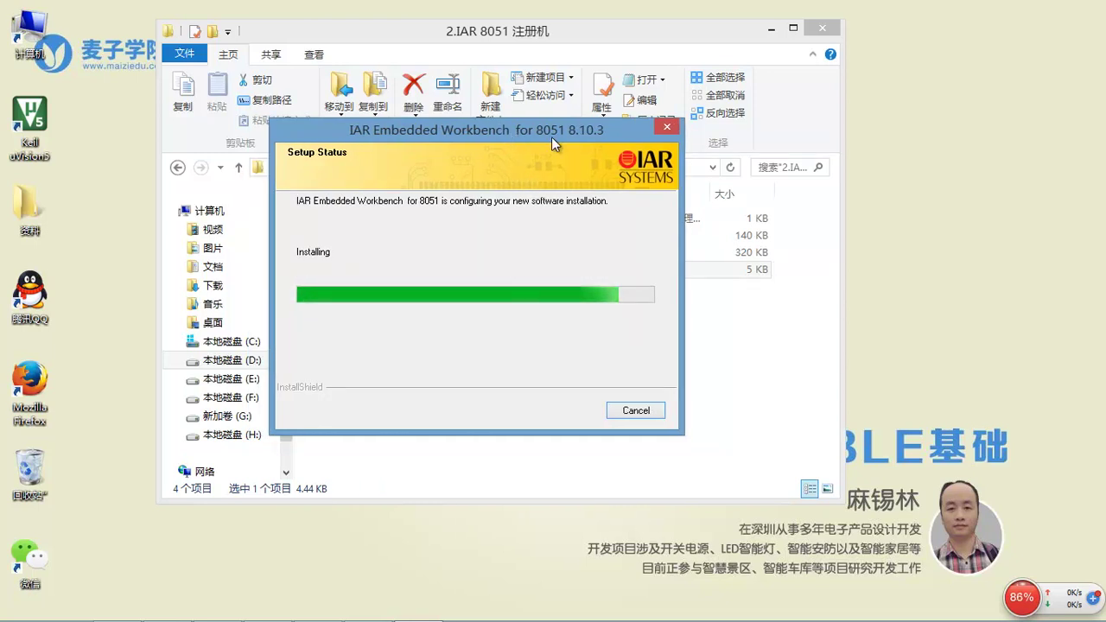
drag(550, 136, 543, 138)
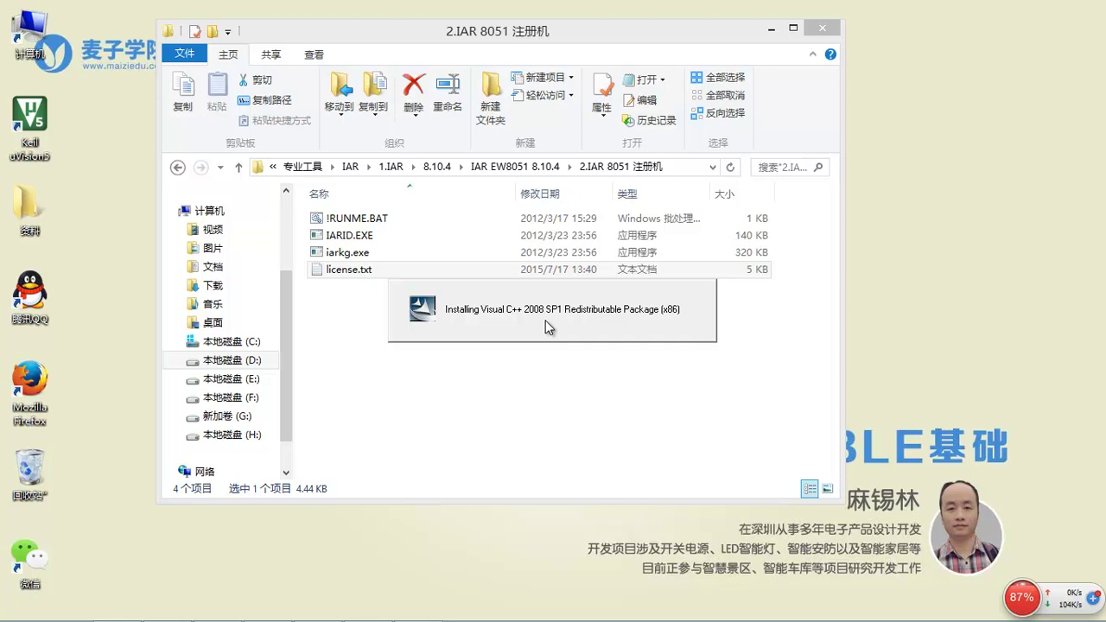
Finish the setup wizard, and close the 2.IAR 8051 注册机 folder and the IAR welcome screen
click(532, 290)
click(524, 308)
click(641, 444)
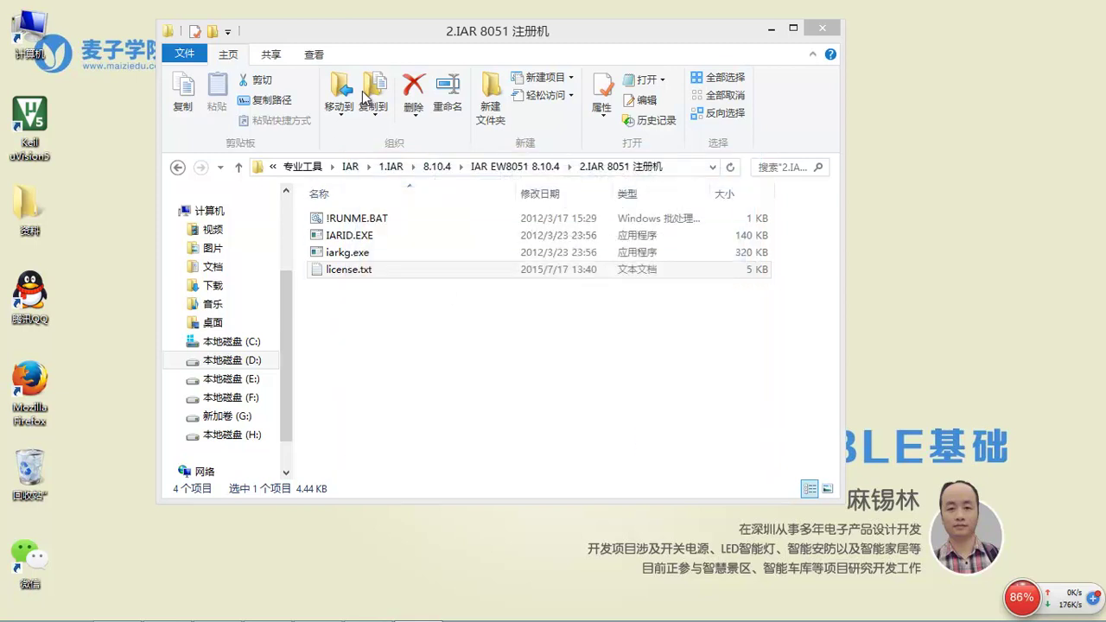
click(822, 31)
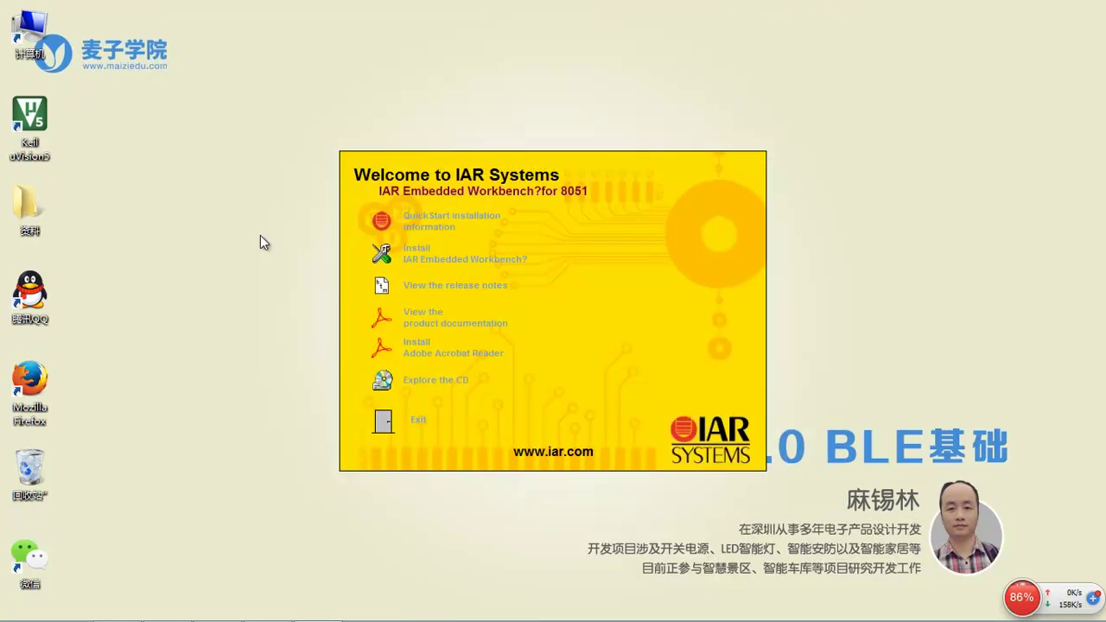
click(419, 422)
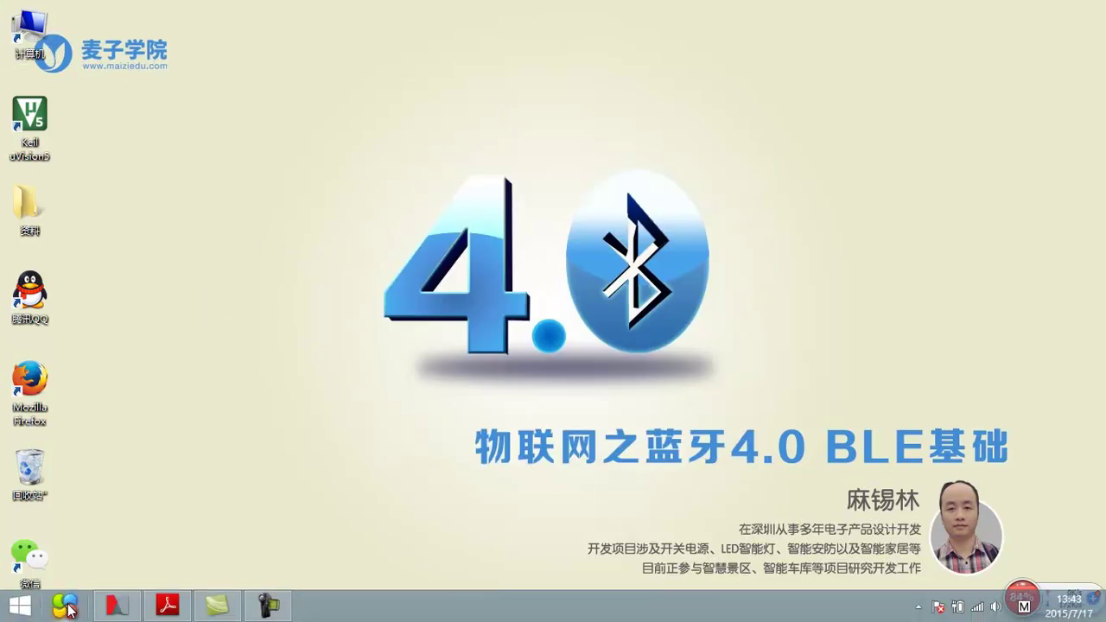
Launch IAR Embedded Workbench from the IAR Systems group in the list of all programs
click(68, 607)
click(112, 259)
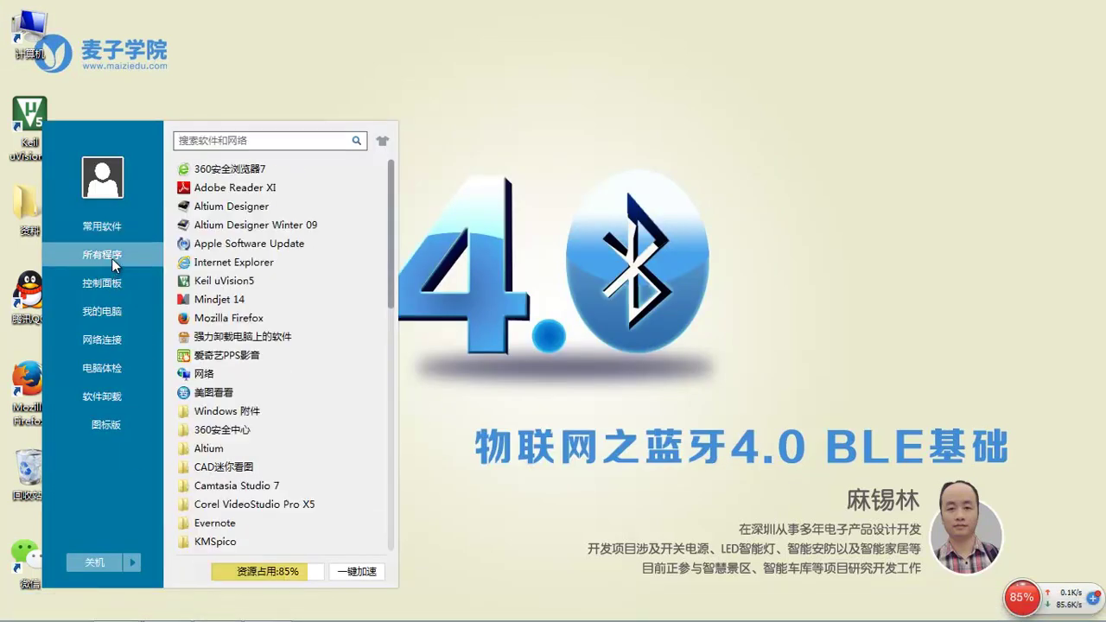
scroll(262, 262, down, 3)
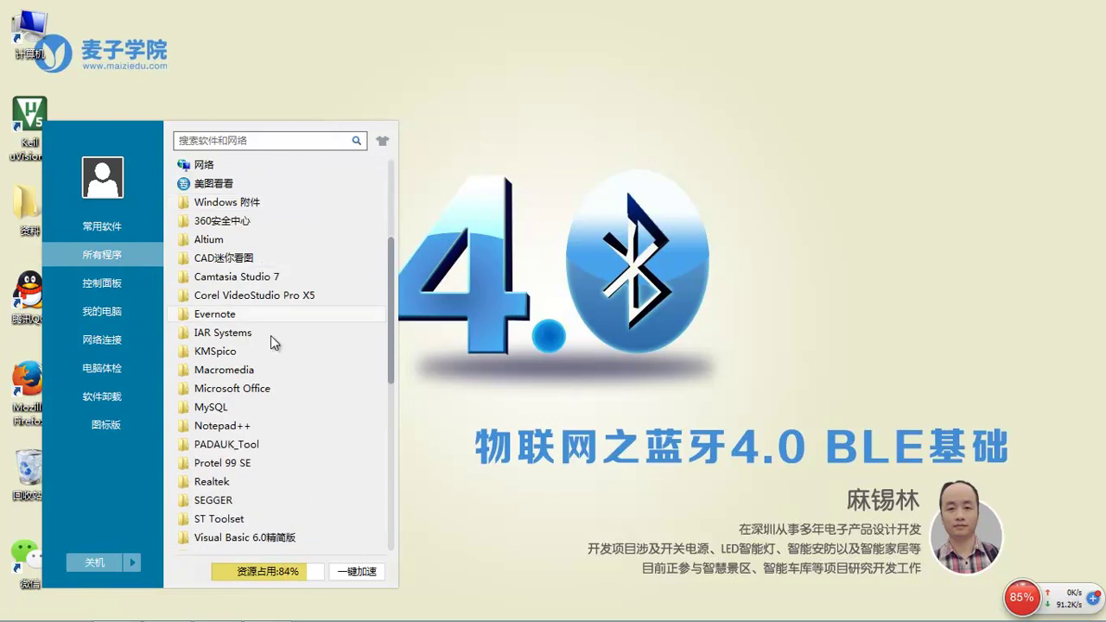
click(226, 337)
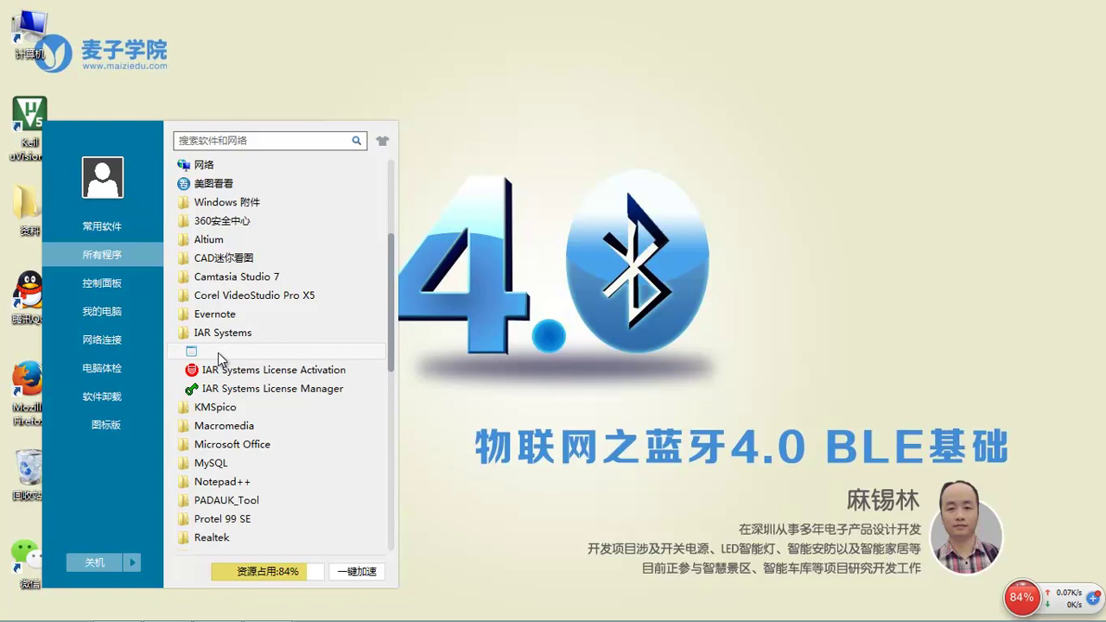
click(247, 352)
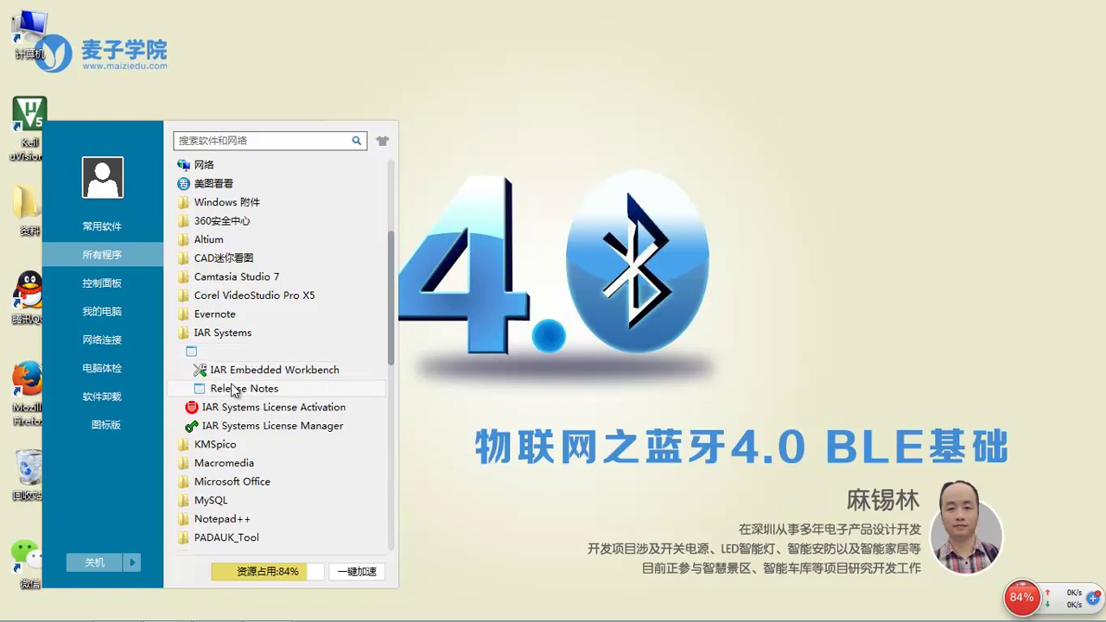
click(250, 371)
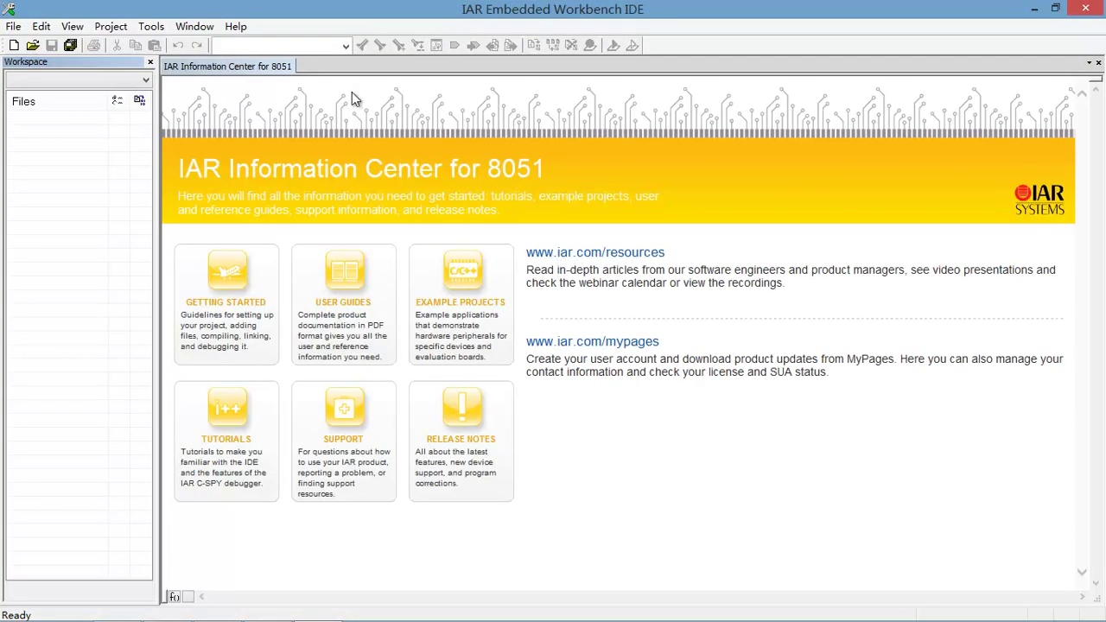
Create a new project with the 8051 tool chain and the Empty project template
click(111, 26)
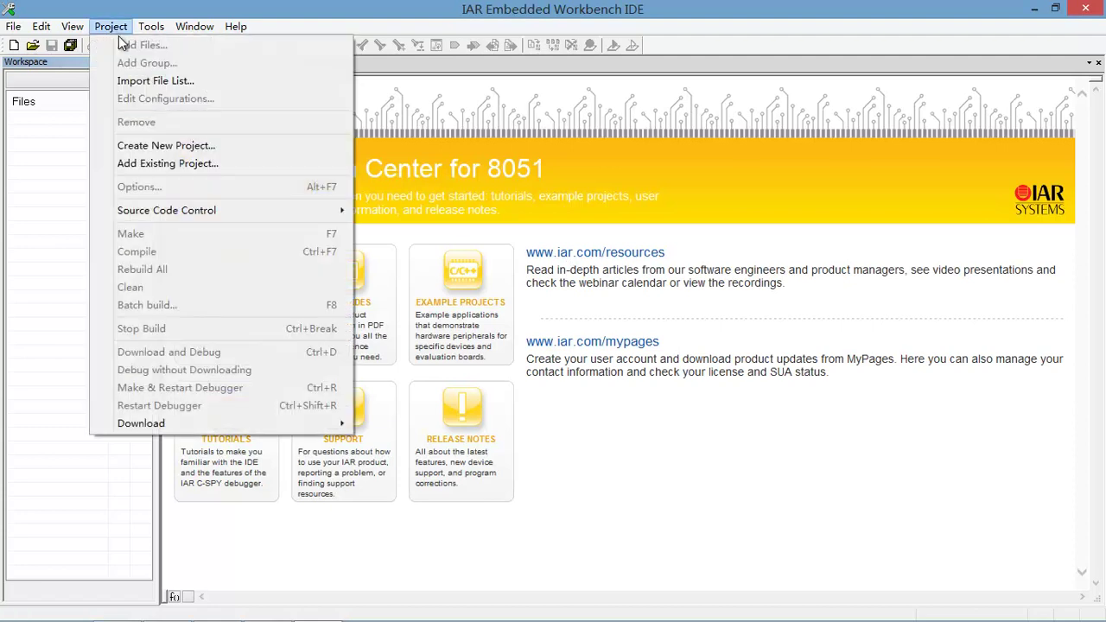
mouse_move(265, 209)
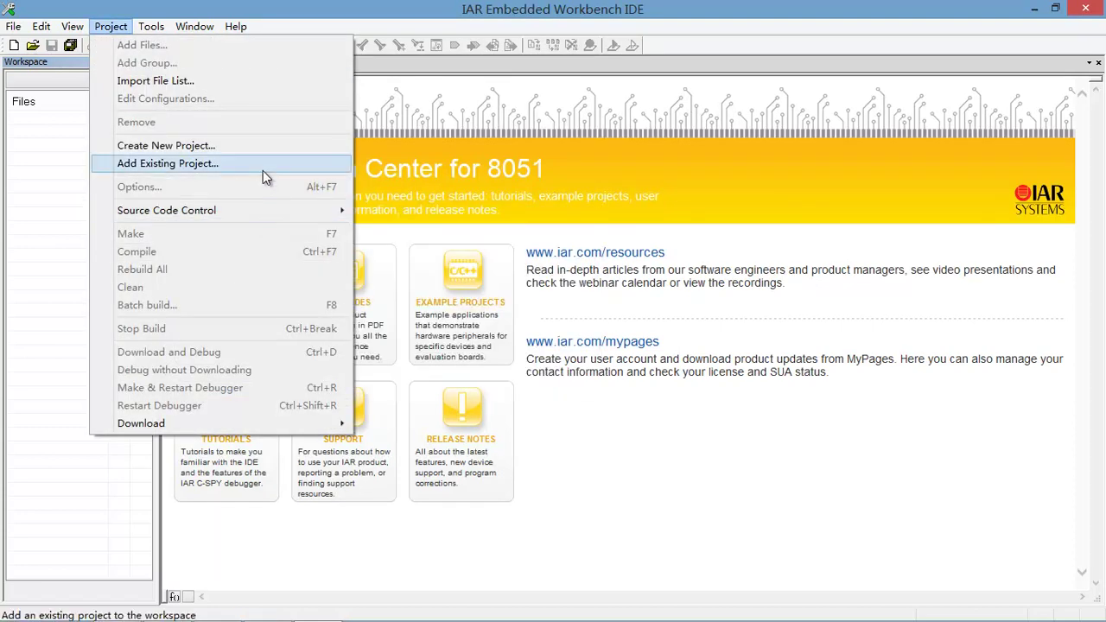
click(211, 144)
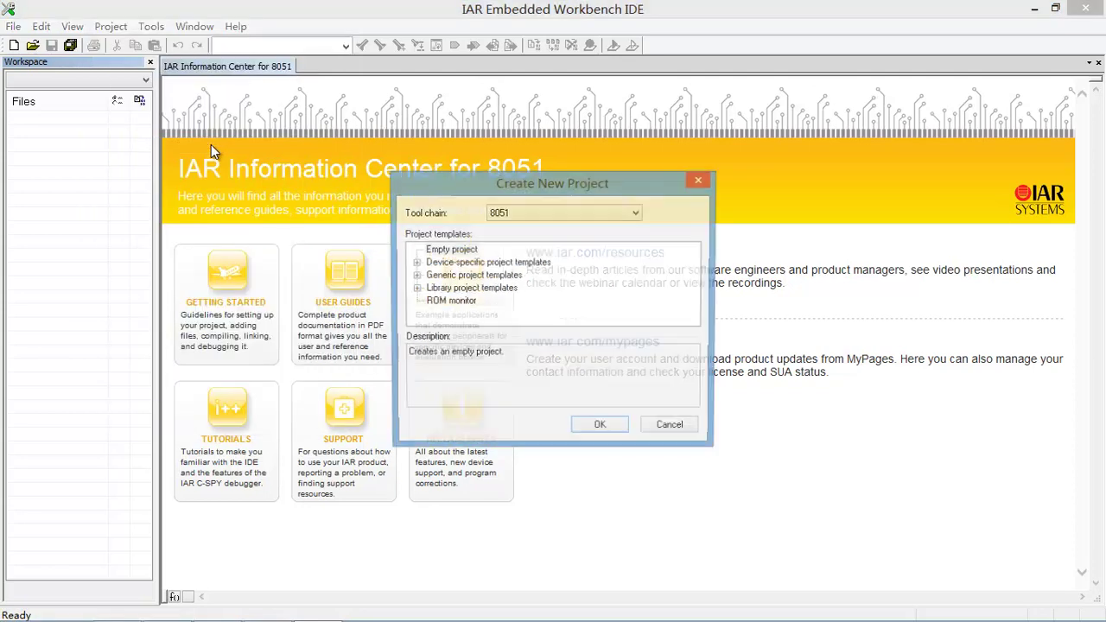
click(637, 213)
click(637, 213)
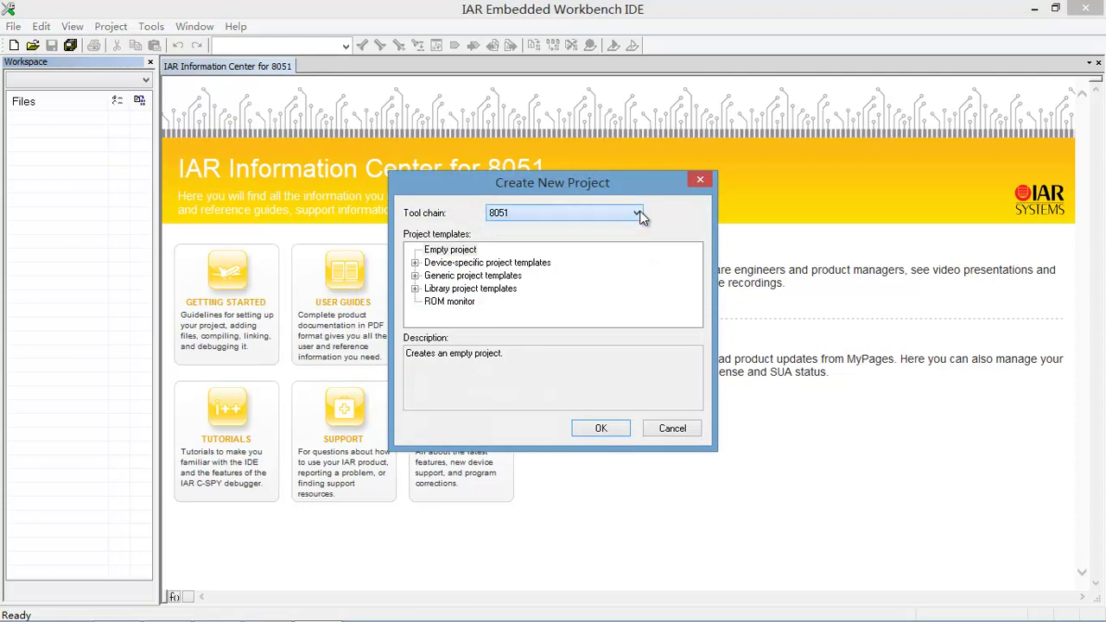
click(465, 249)
click(611, 430)
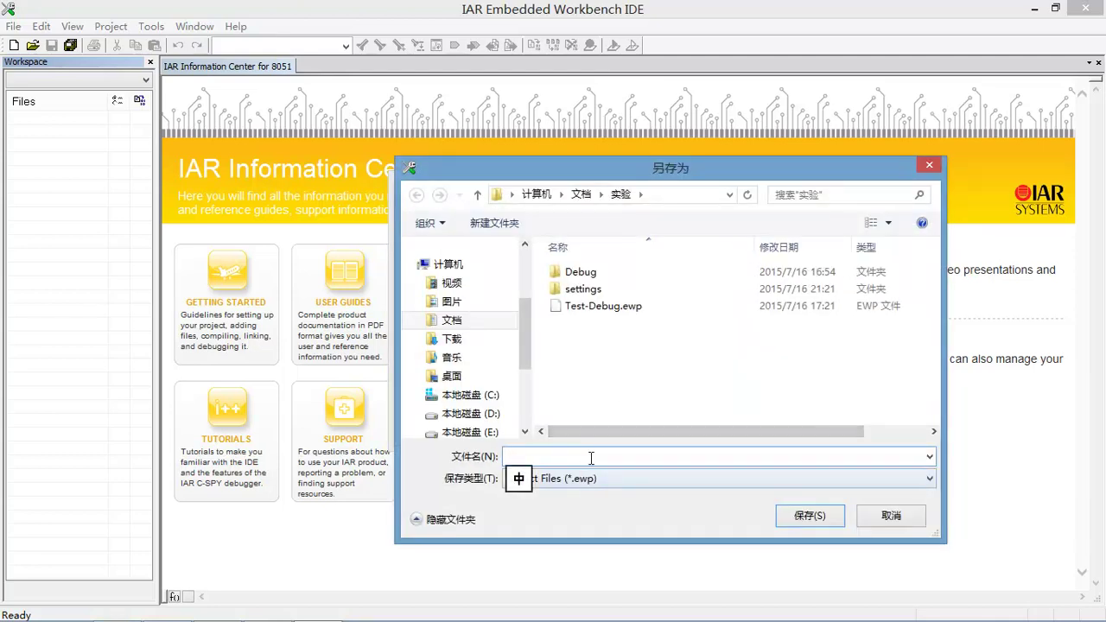
Save the project as Test-Debug.ewp in the 实验 folder, replacing the existing file
click(628, 304)
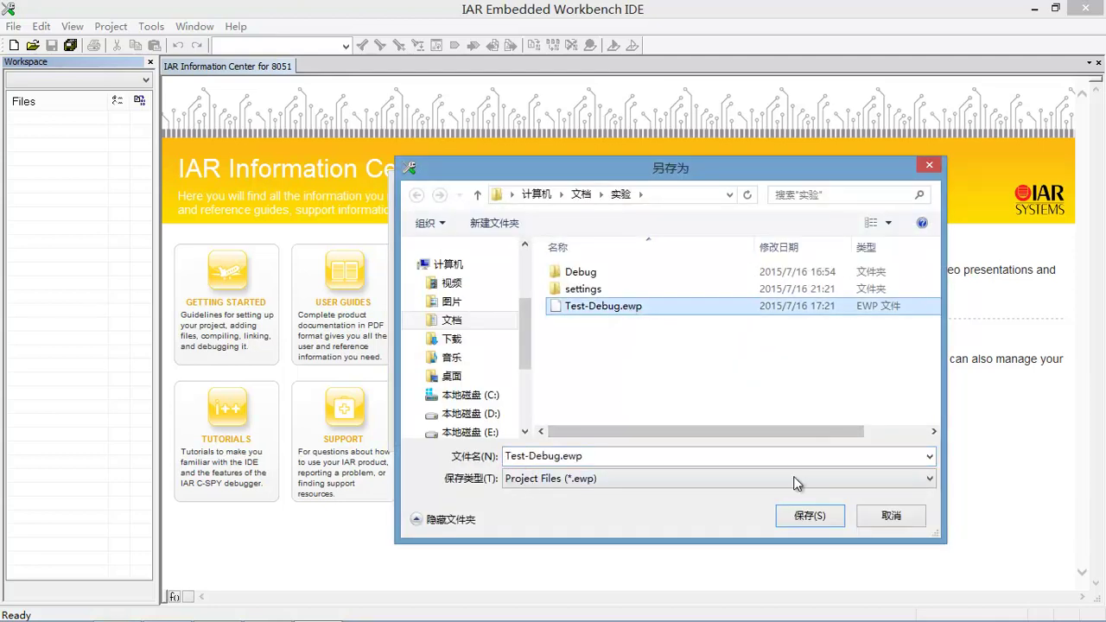
click(809, 516)
click(607, 371)
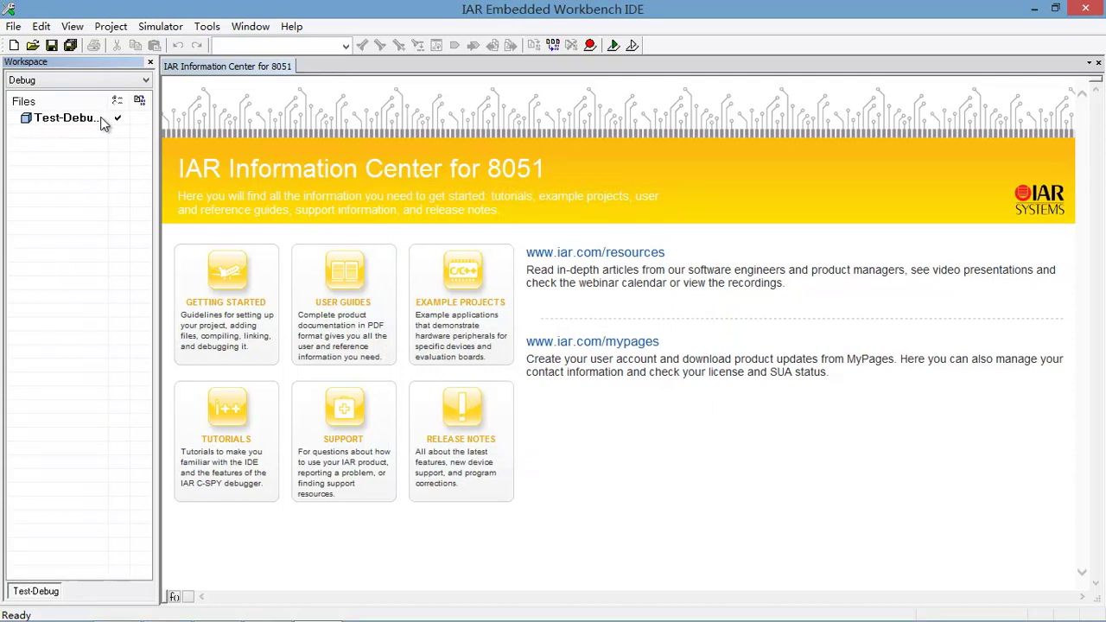
Look at the common font settings in the IDE Options dialog and close it without changes
click(160, 27)
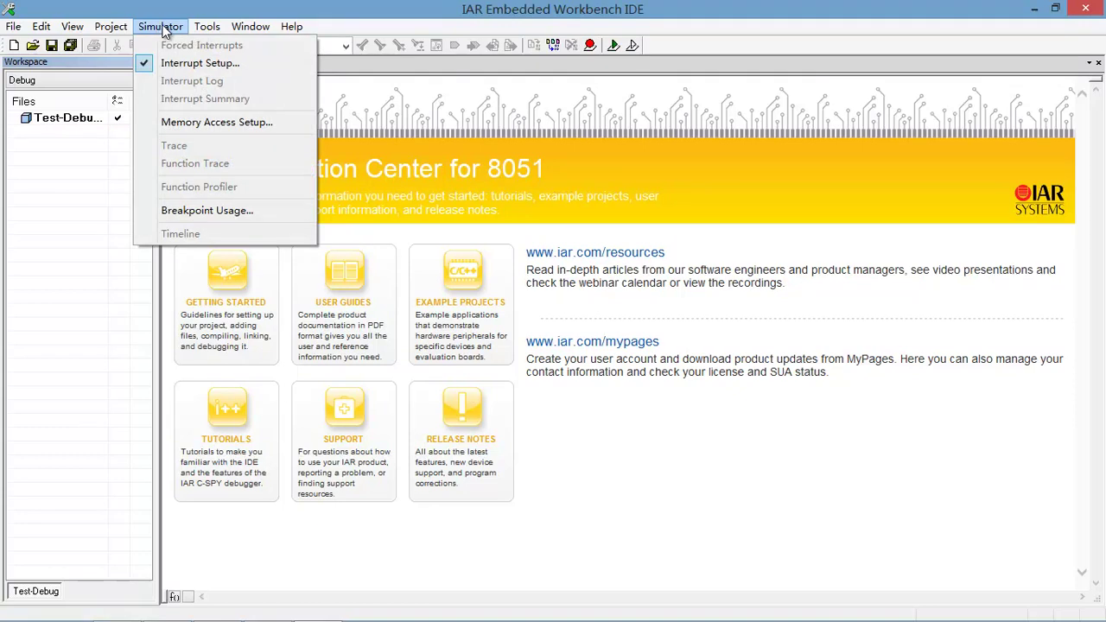
mouse_move(209, 27)
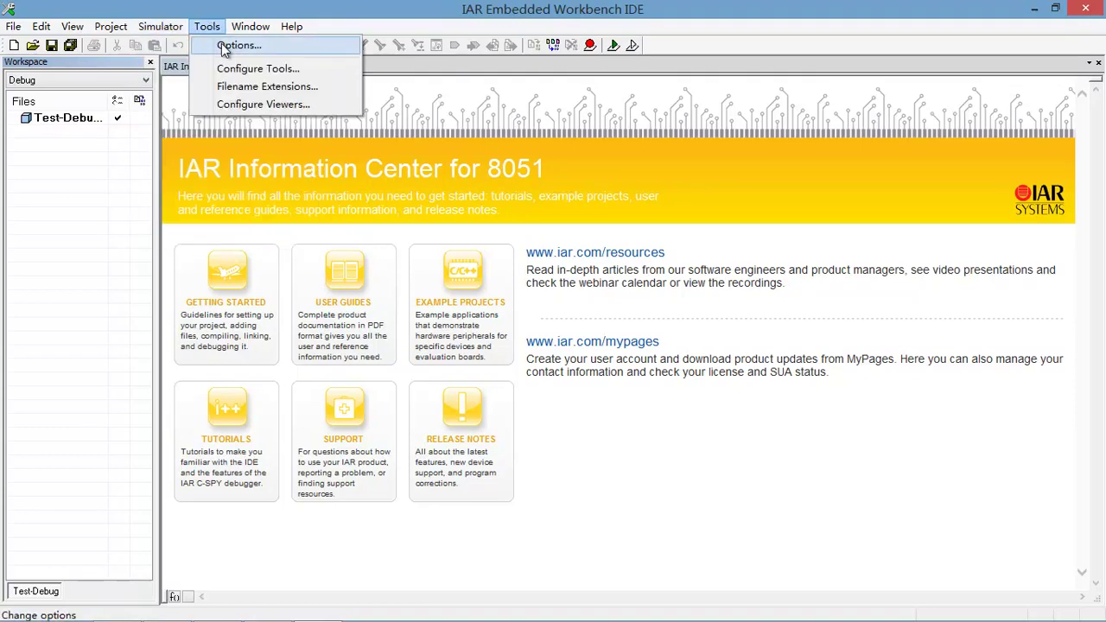
click(236, 44)
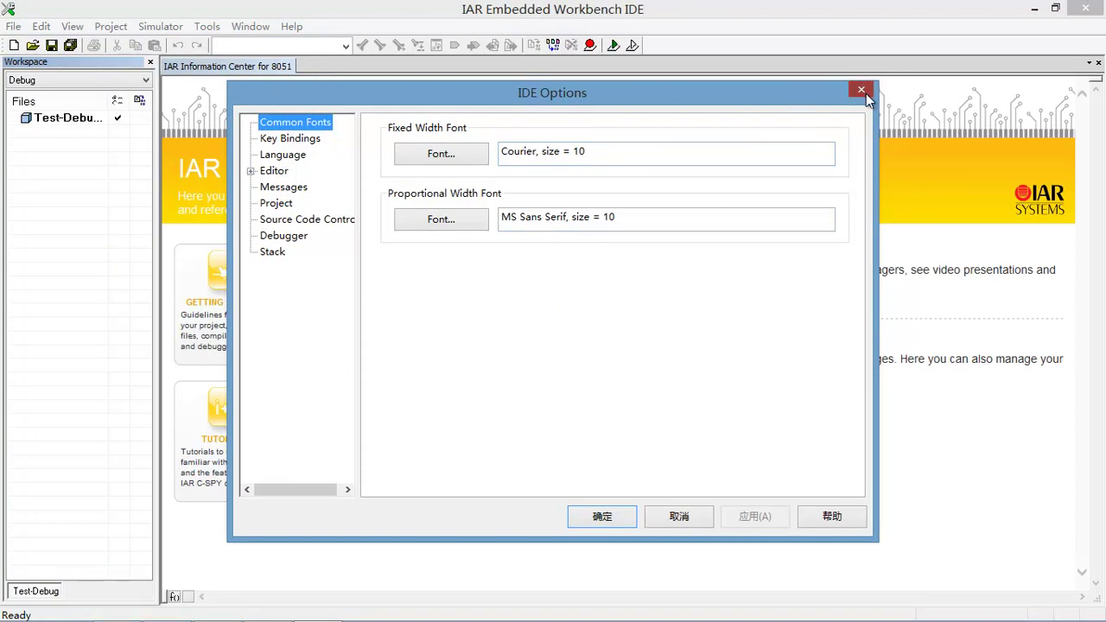
click(866, 94)
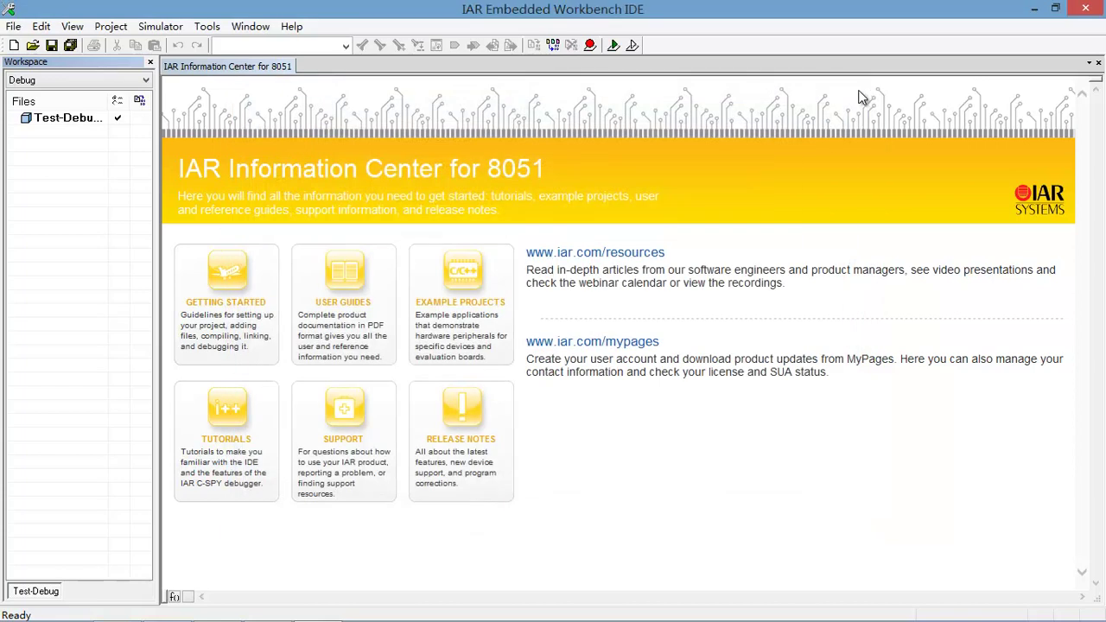
click(208, 27)
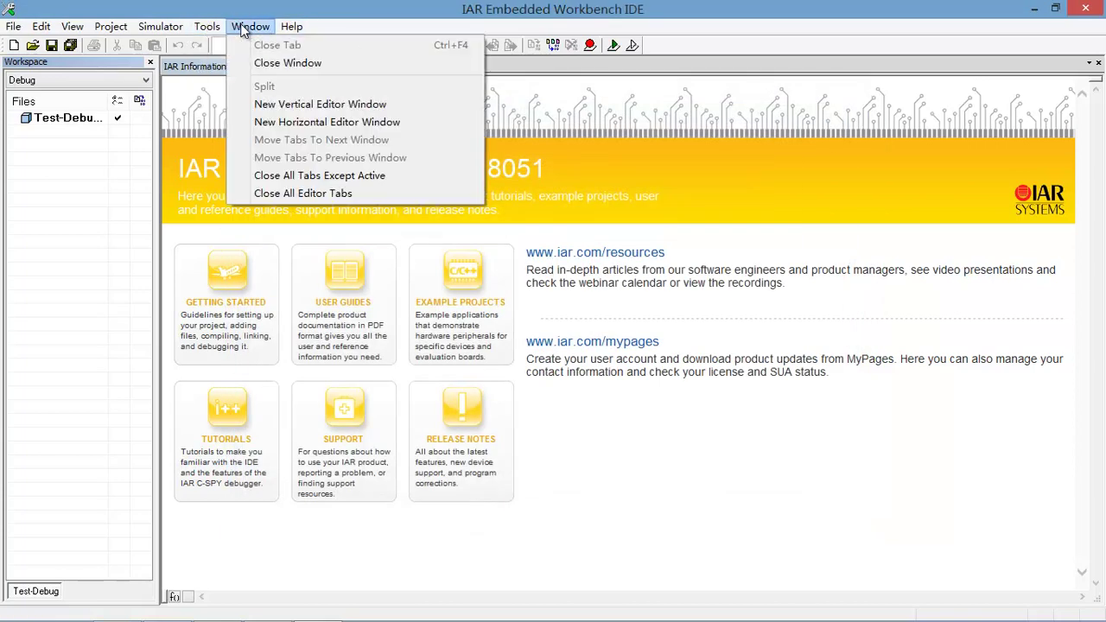
mouse_move(292, 27)
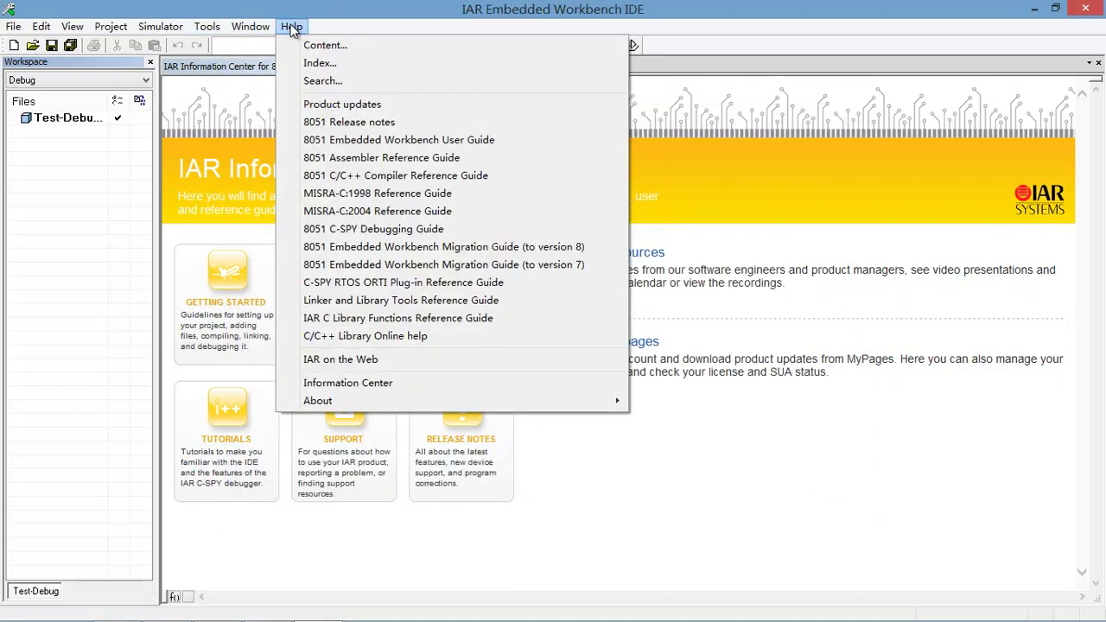
mouse_move(14, 26)
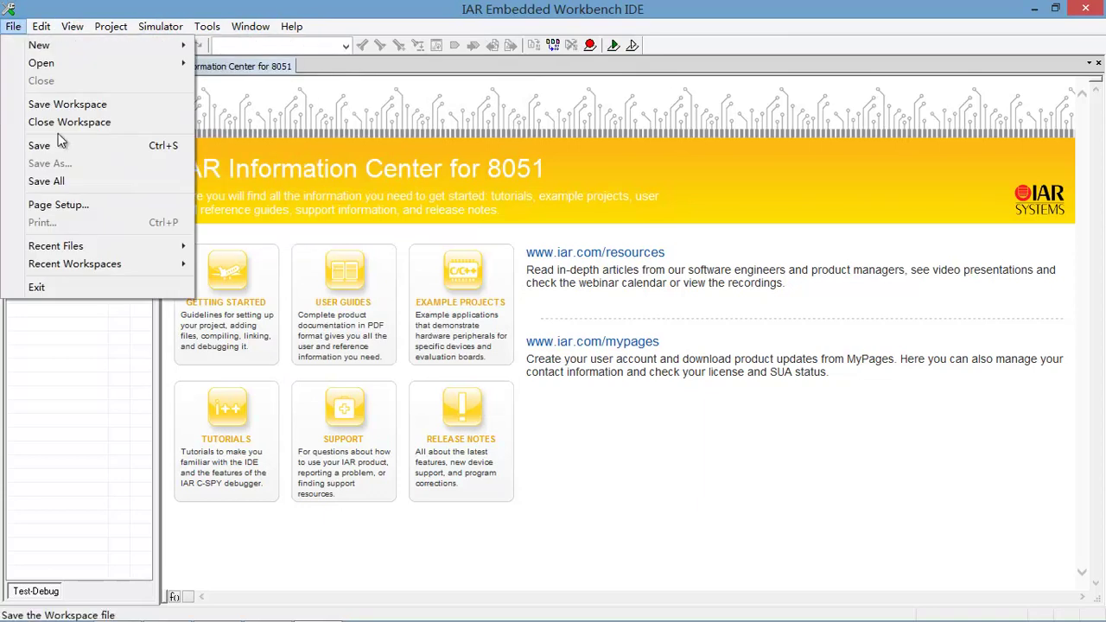
mouse_move(190, 48)
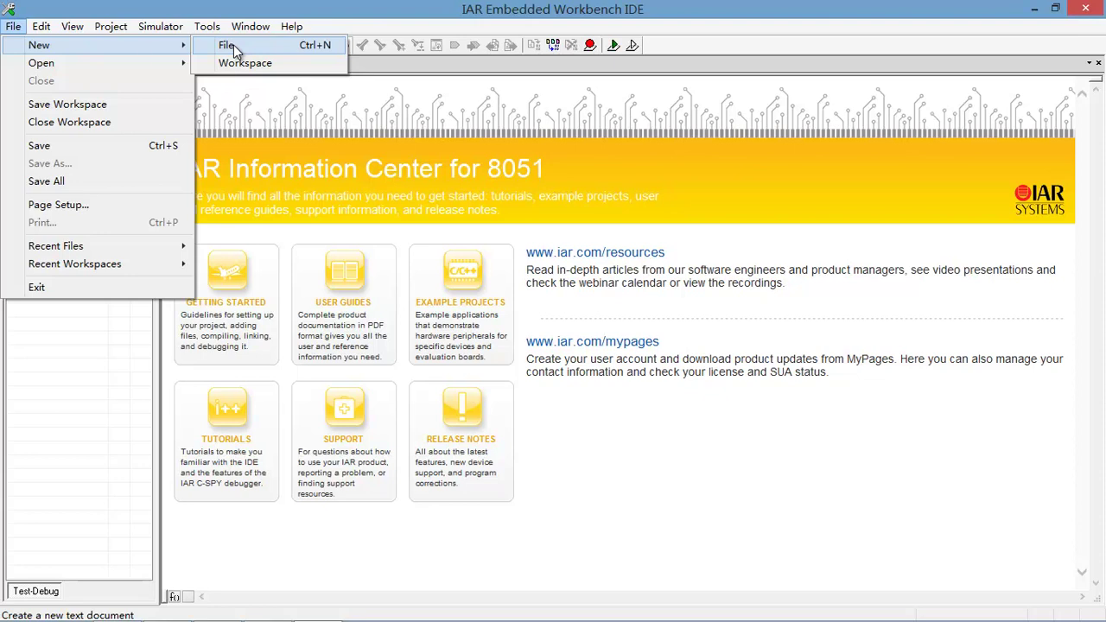
mouse_move(102, 69)
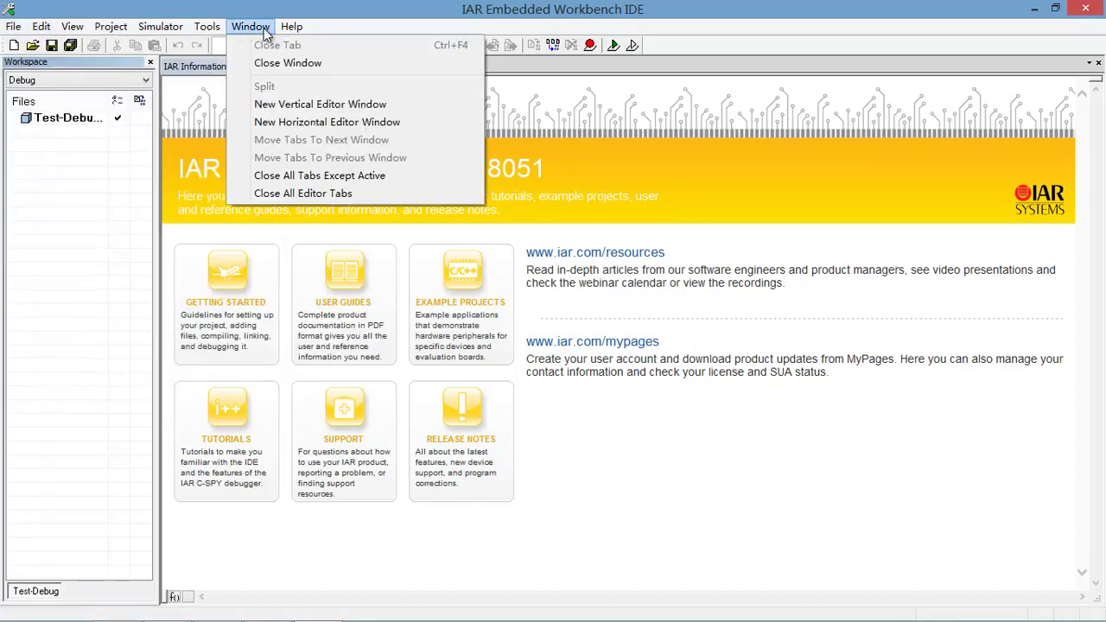
click(694, 7)
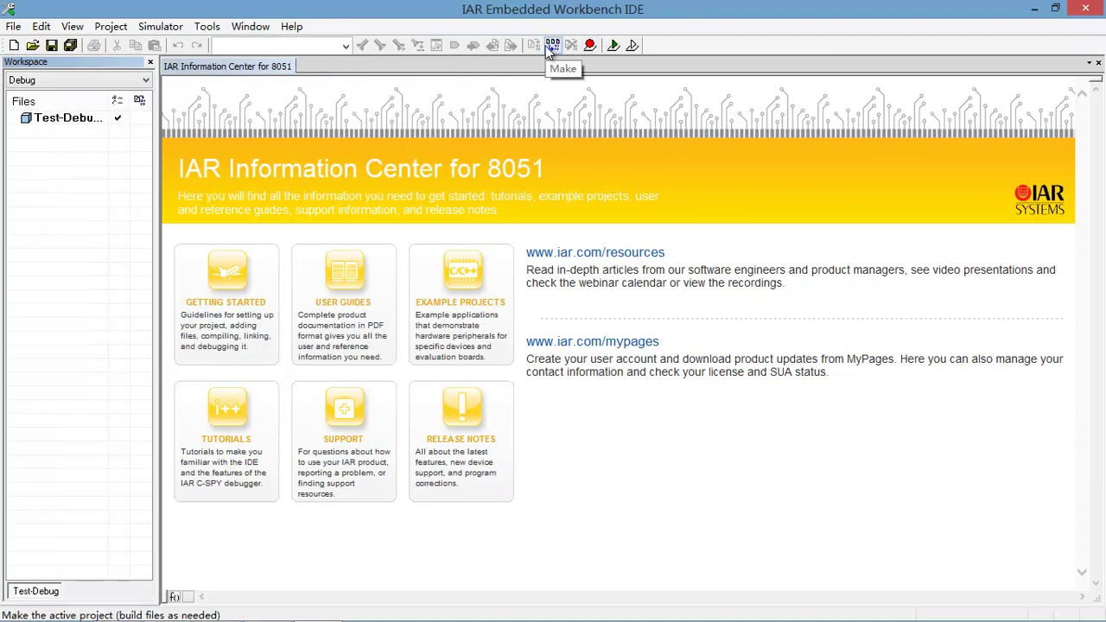
click(54, 119)
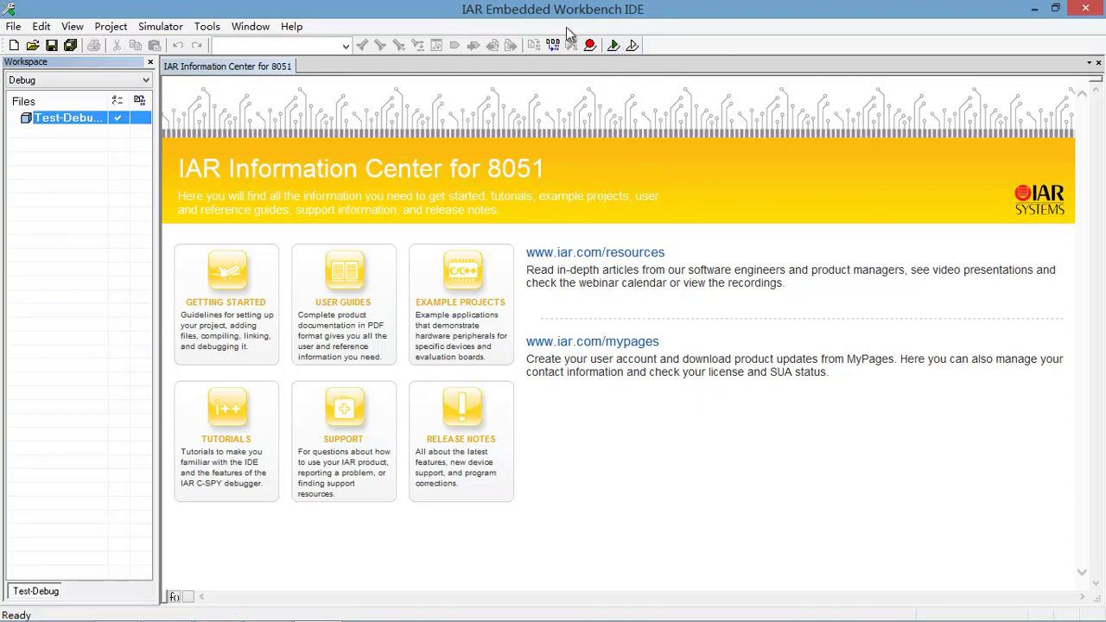
click(615, 48)
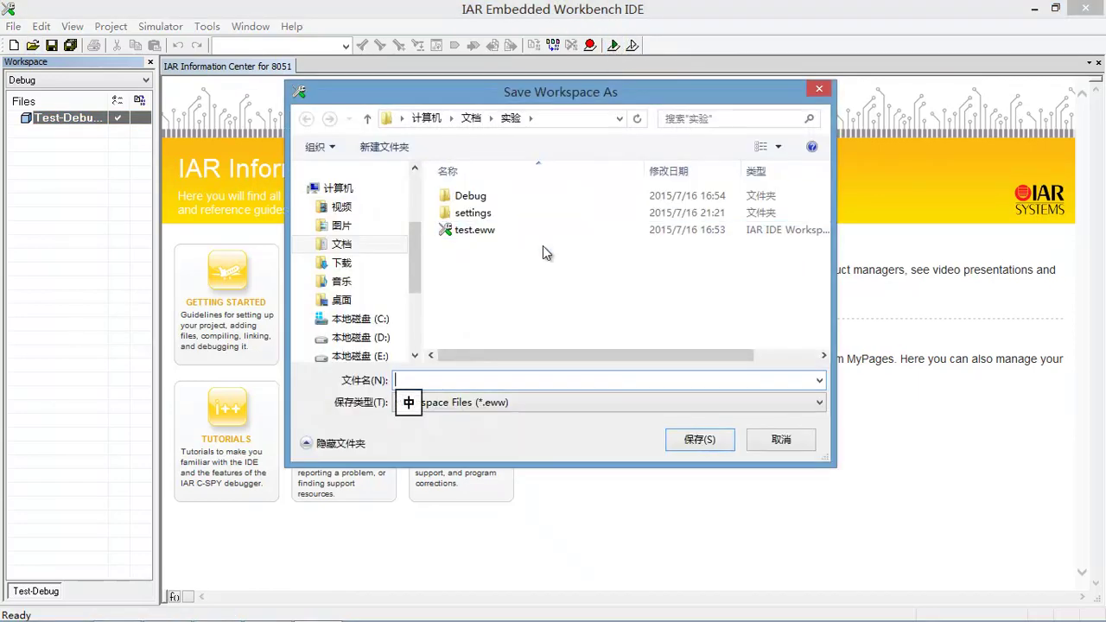
click(492, 232)
double_click(492, 231)
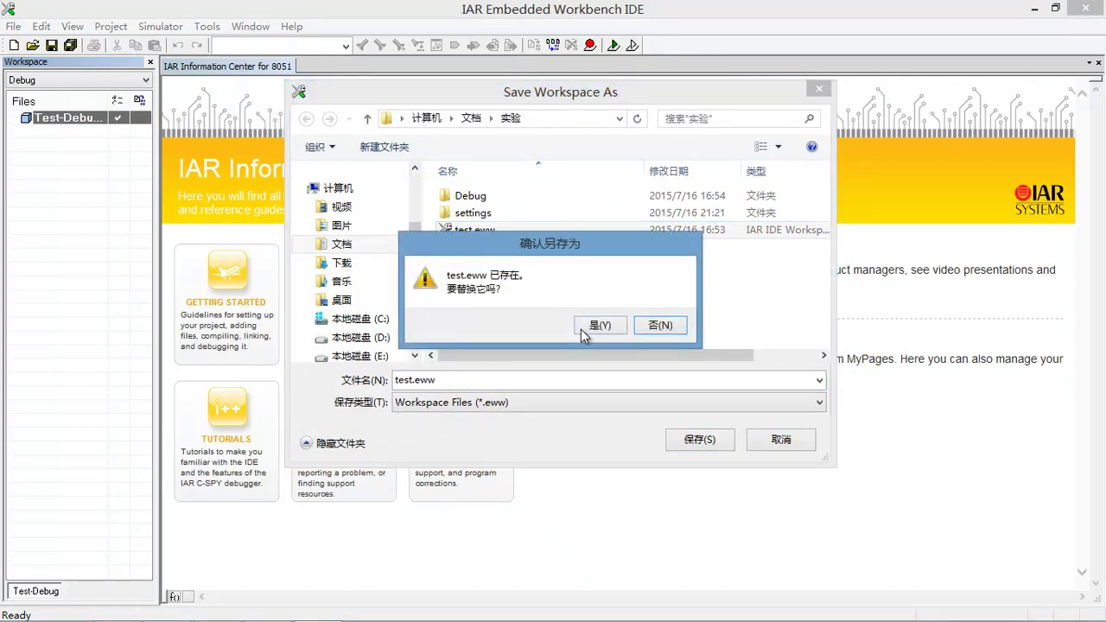
click(662, 328)
click(819, 89)
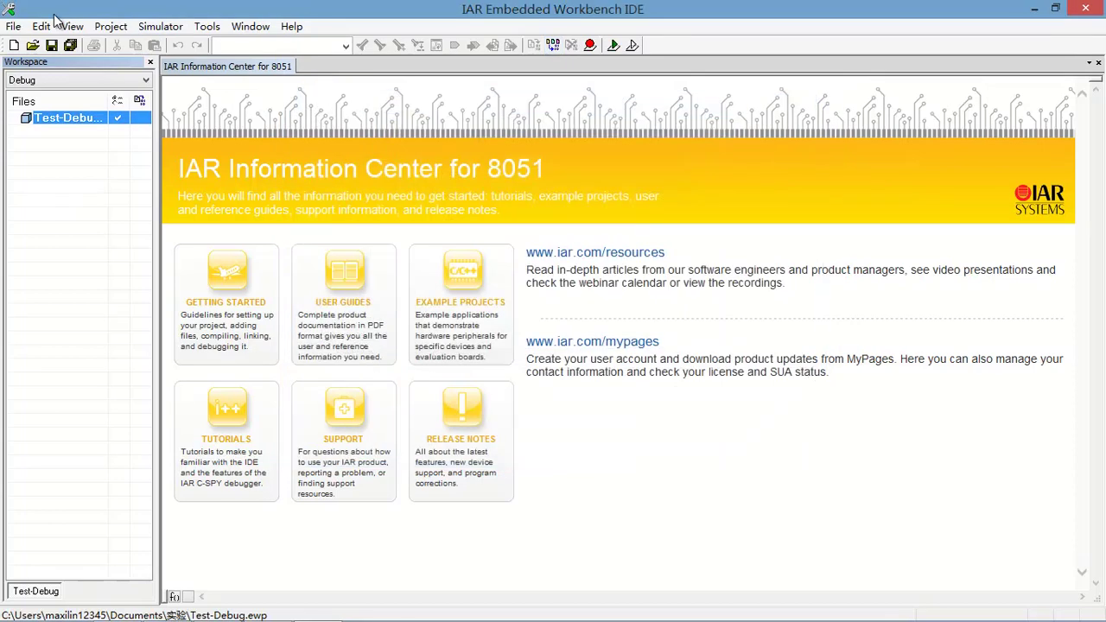
Open the test.eww workspace from the 实验 folder
click(31, 26)
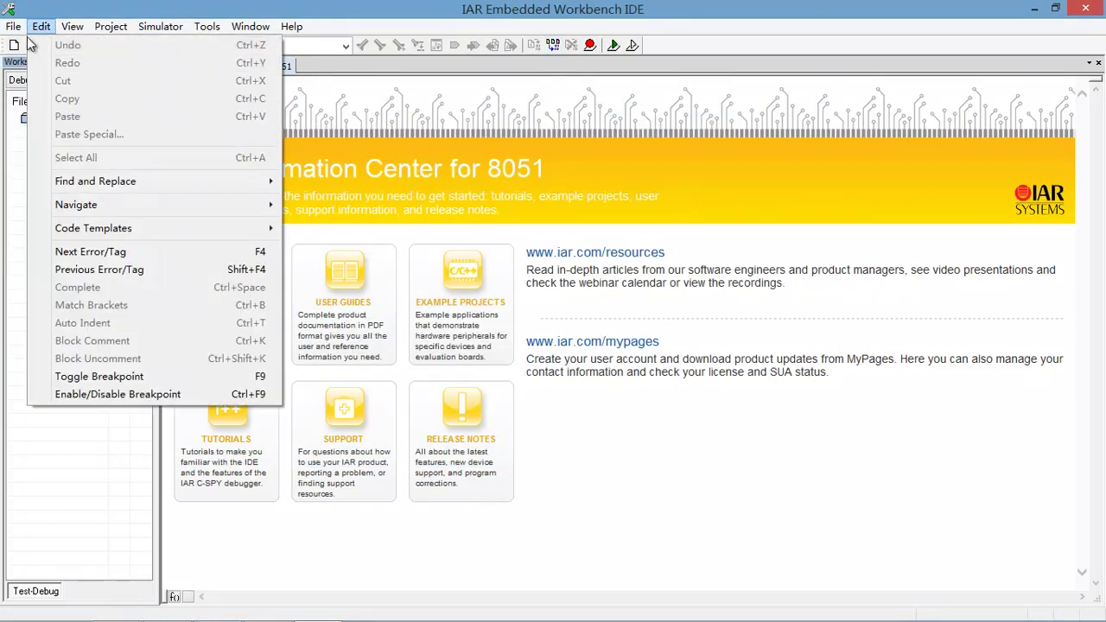
mouse_move(14, 26)
mouse_move(130, 63)
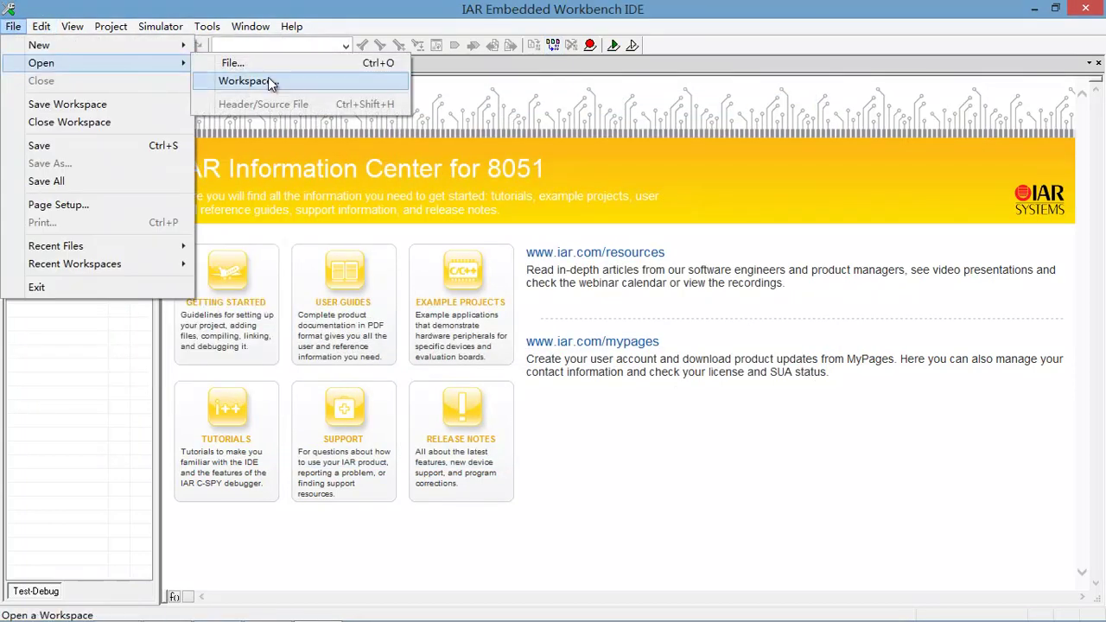
click(259, 80)
double_click(480, 229)
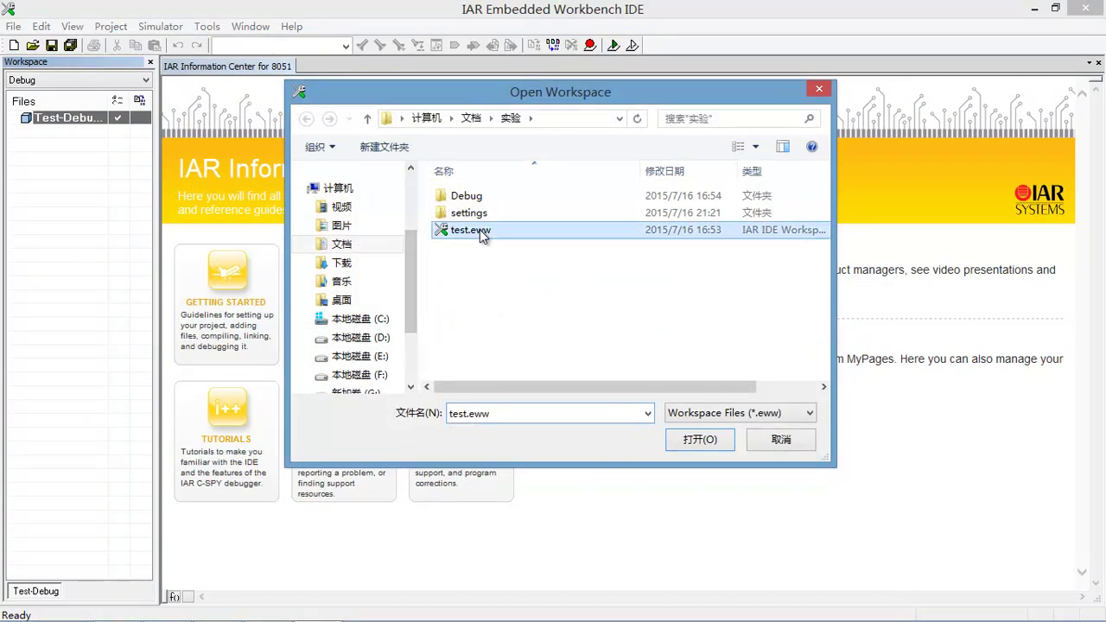
Save the current workspace as test.eww in the 实验 folder, replacing the existing file, and save the Test-Debug project
click(508, 359)
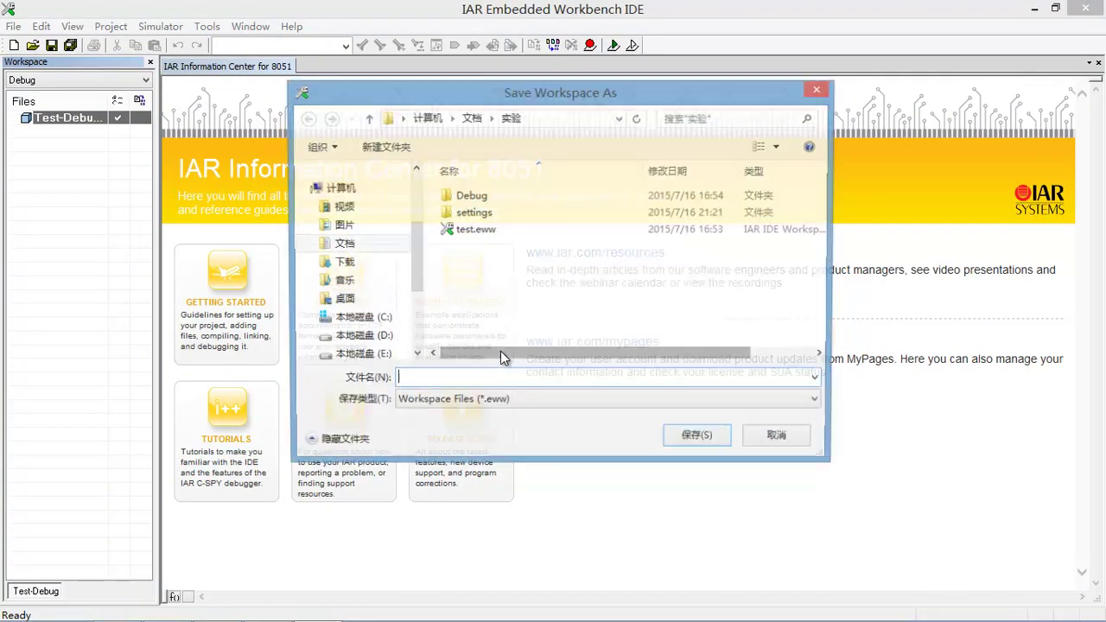
double_click(474, 233)
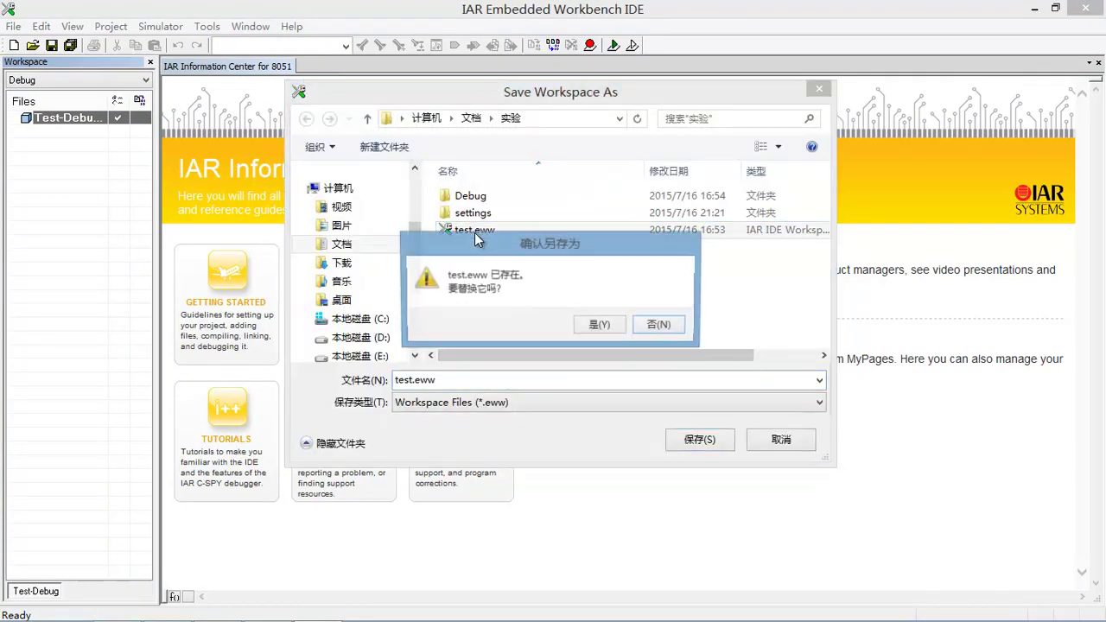
click(603, 324)
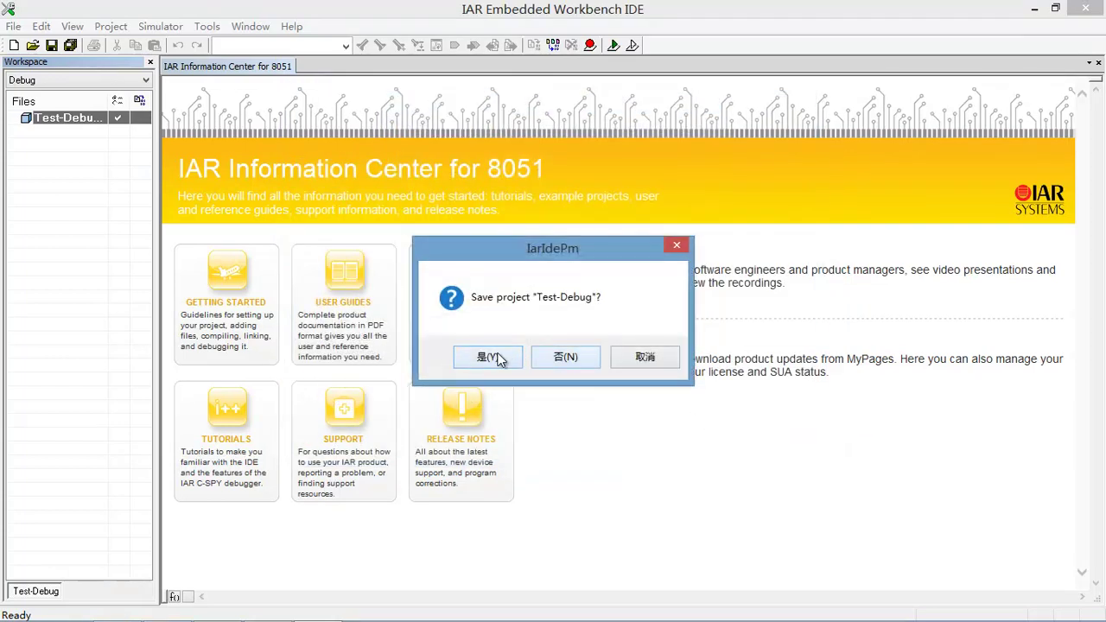
click(493, 354)
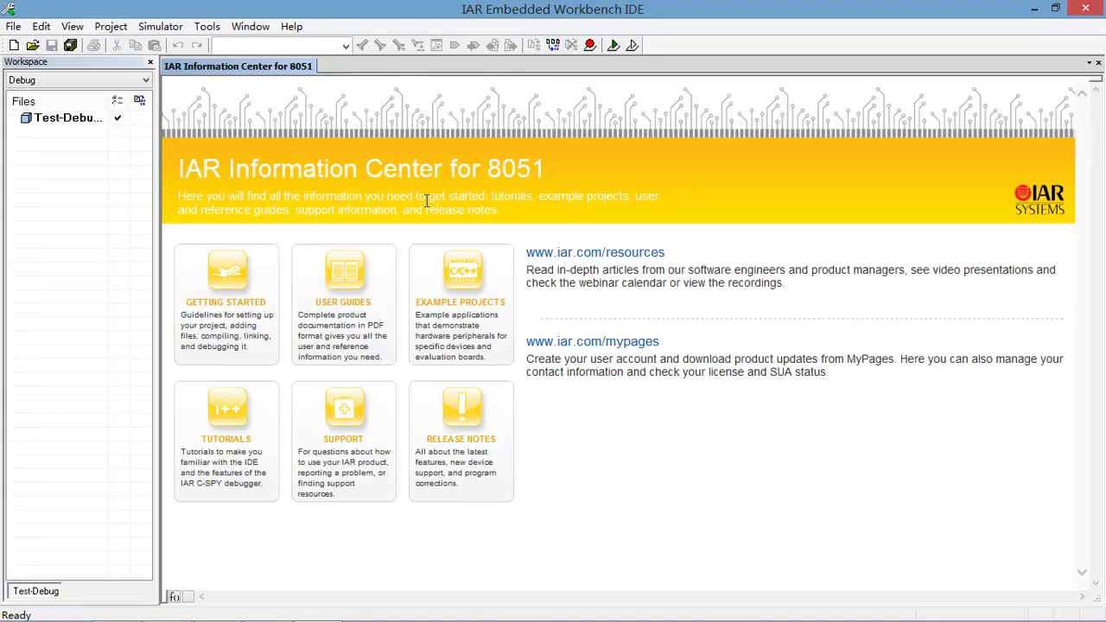
click(75, 118)
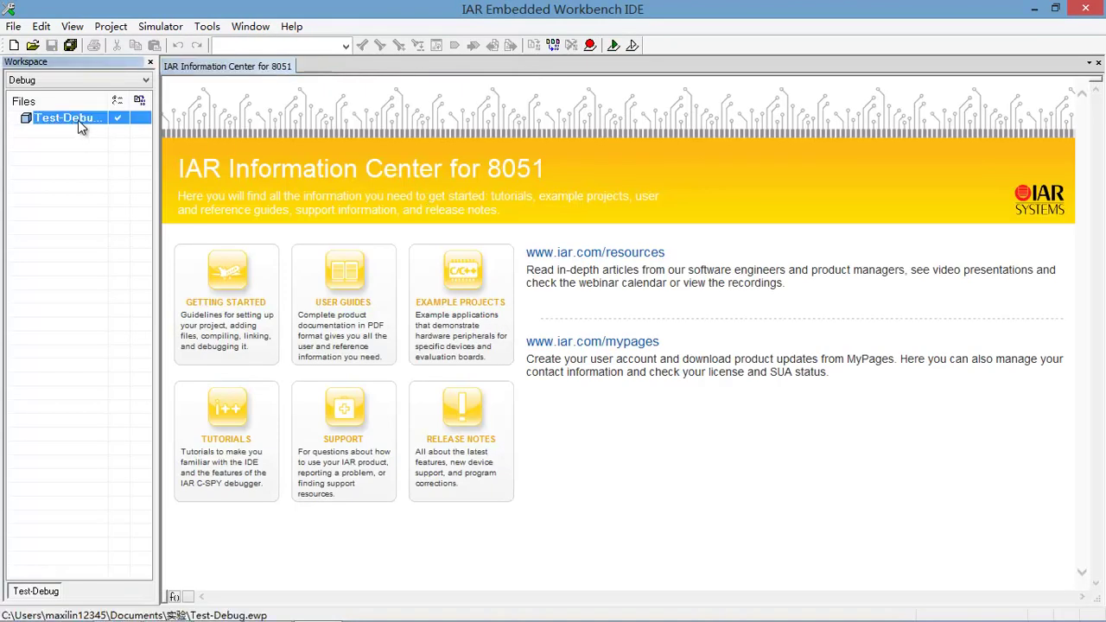
click(611, 47)
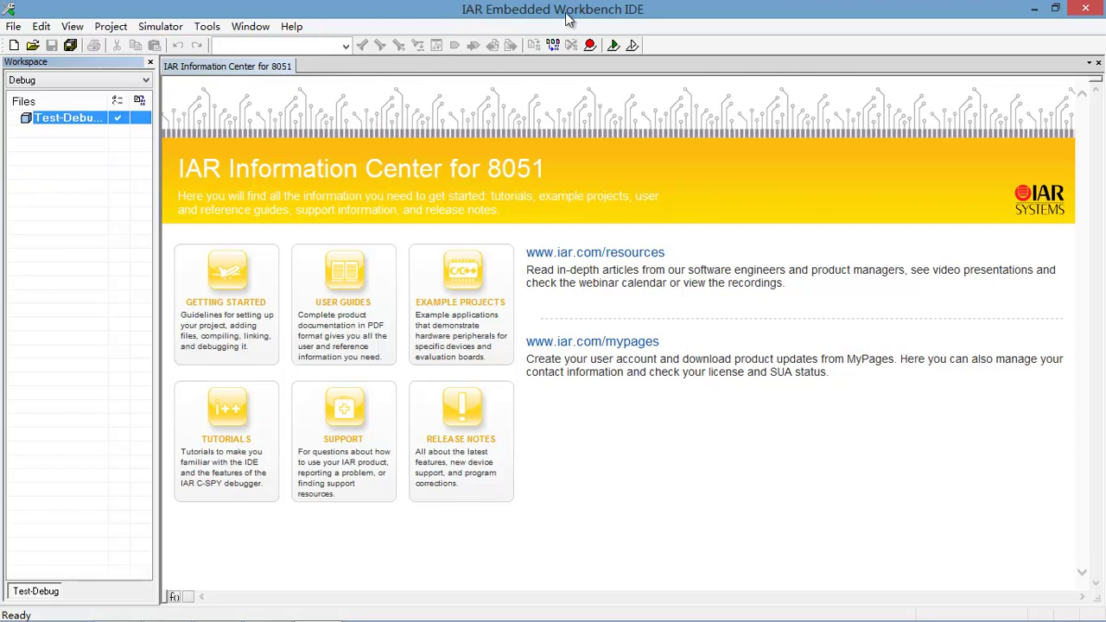
click(207, 26)
mouse_move(91, 24)
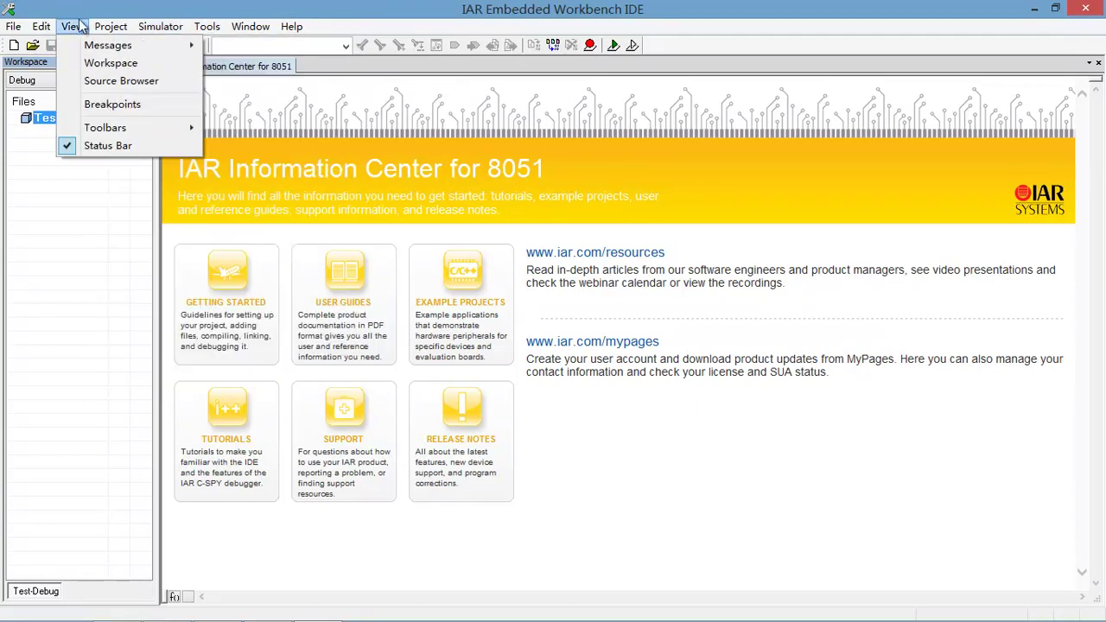
mouse_move(291, 26)
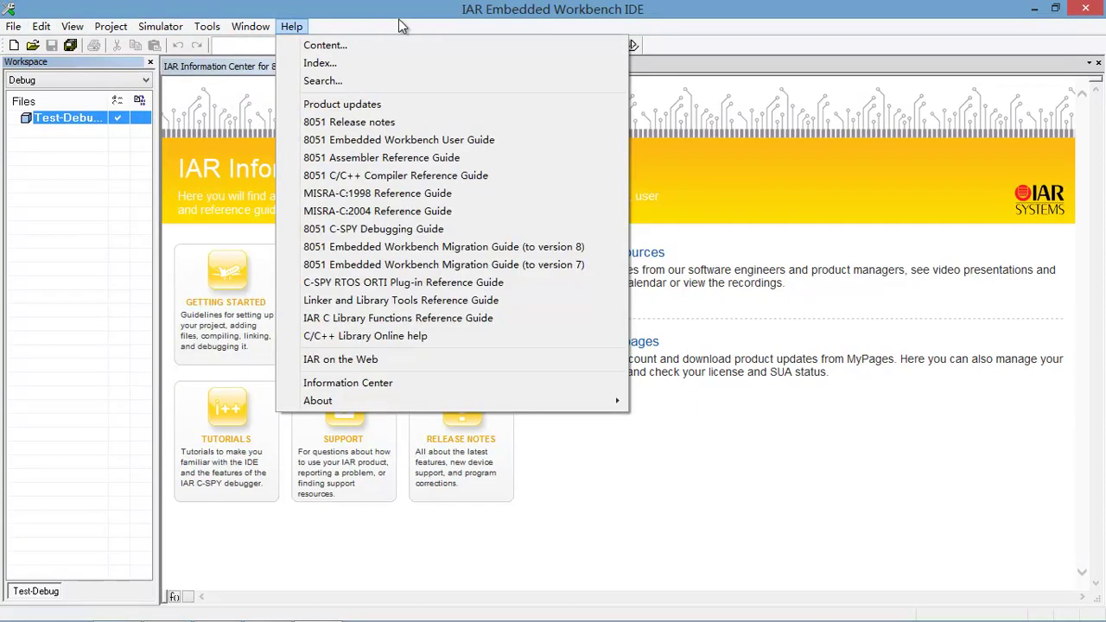
click(452, 12)
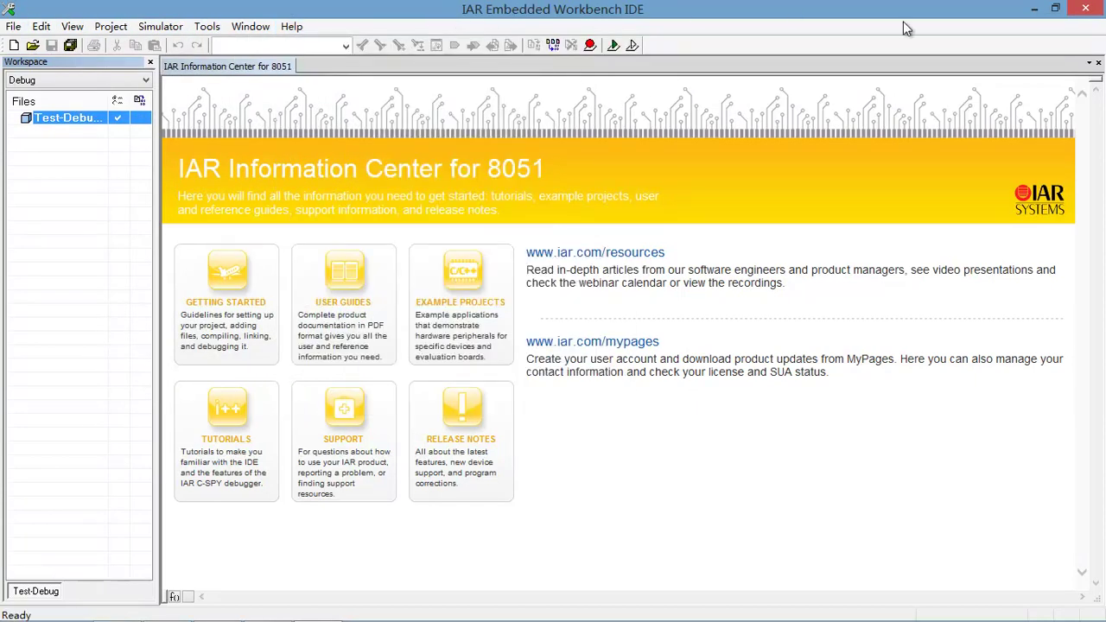